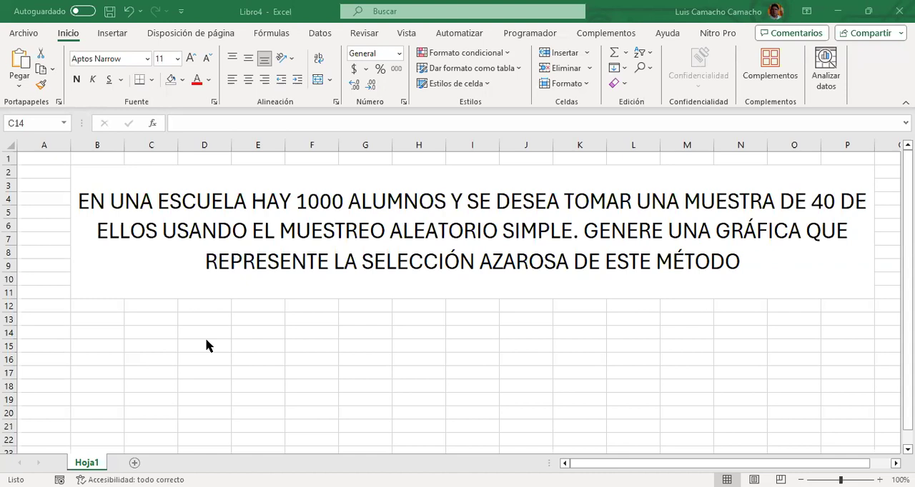
# Enter the column heading "NUMERO DE SELECCIÓN" in cell B13, below the problem statement
pyautogui.click(115, 331)
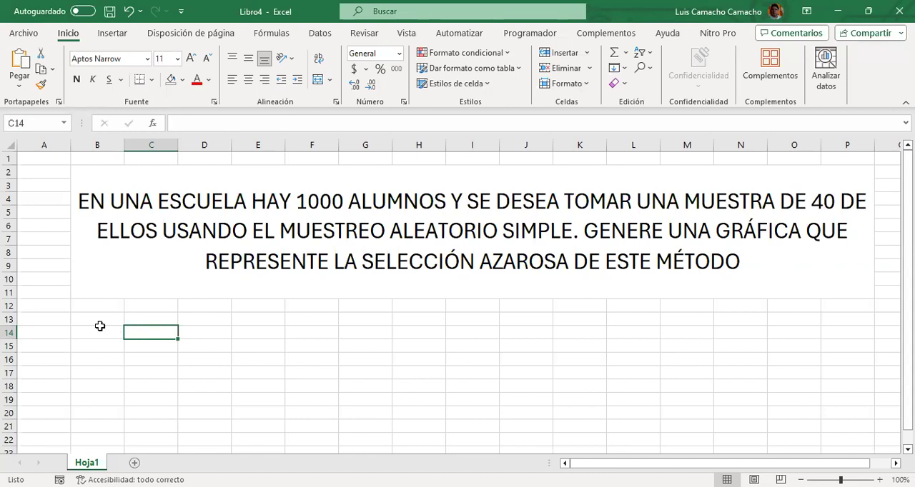
pyautogui.click(100, 330)
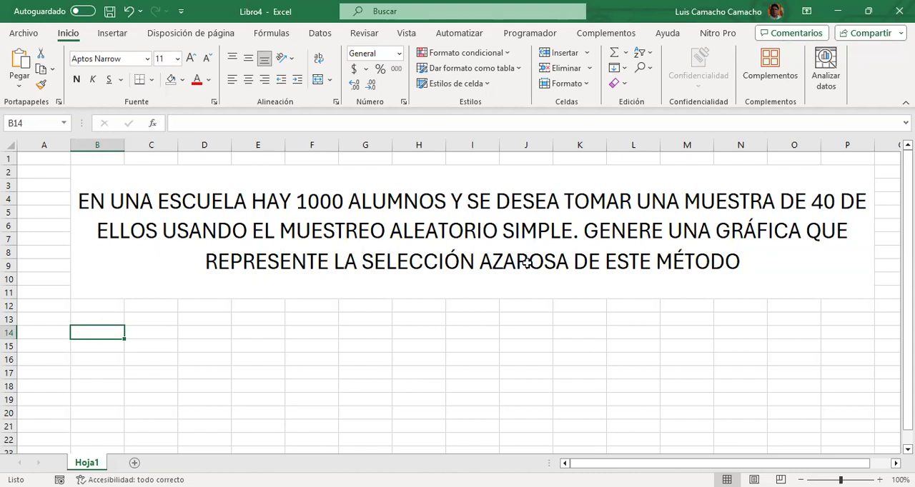
pyautogui.press('Up')
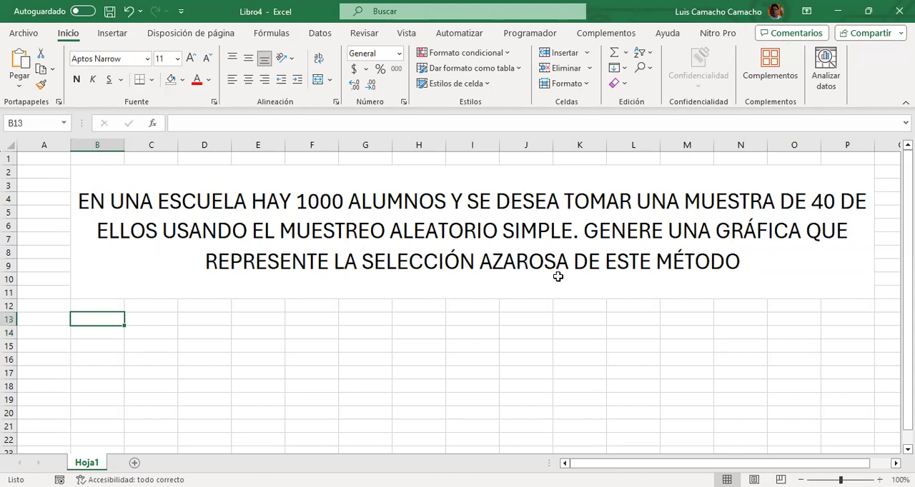
pyautogui.write('NUM')
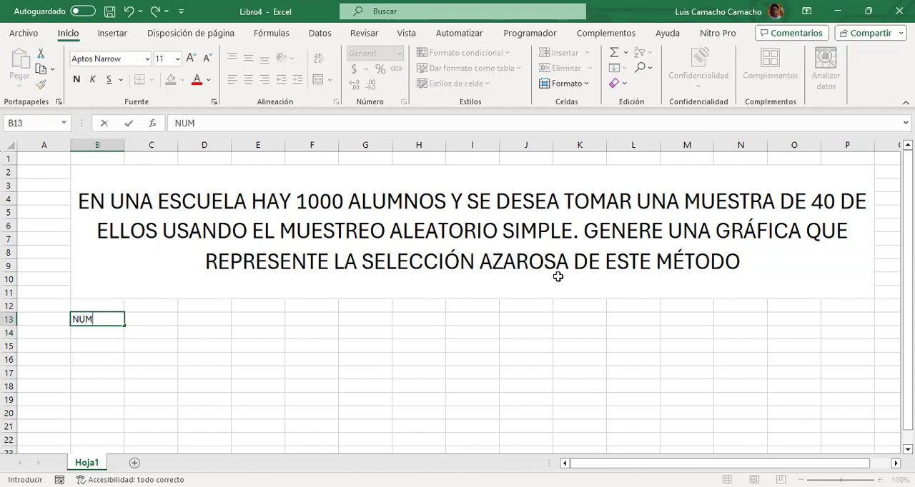
pyautogui.write('ERO DE')
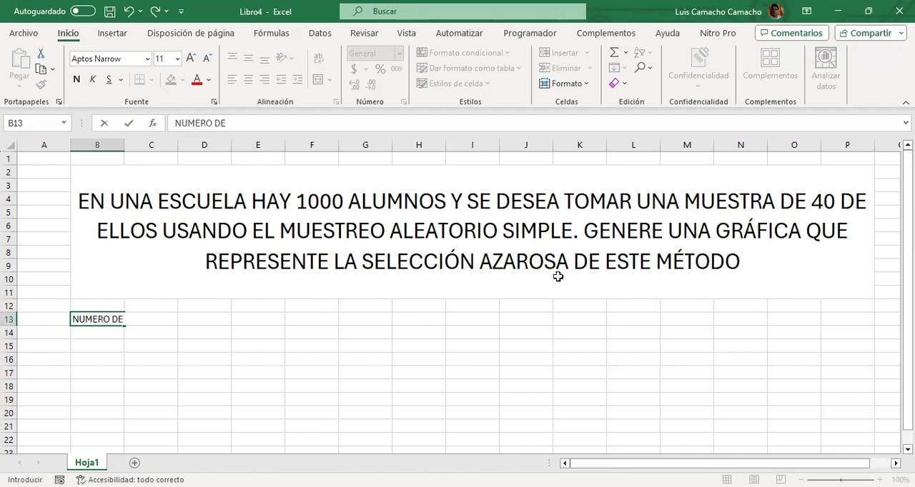
pyautogui.write(' SELECCI')
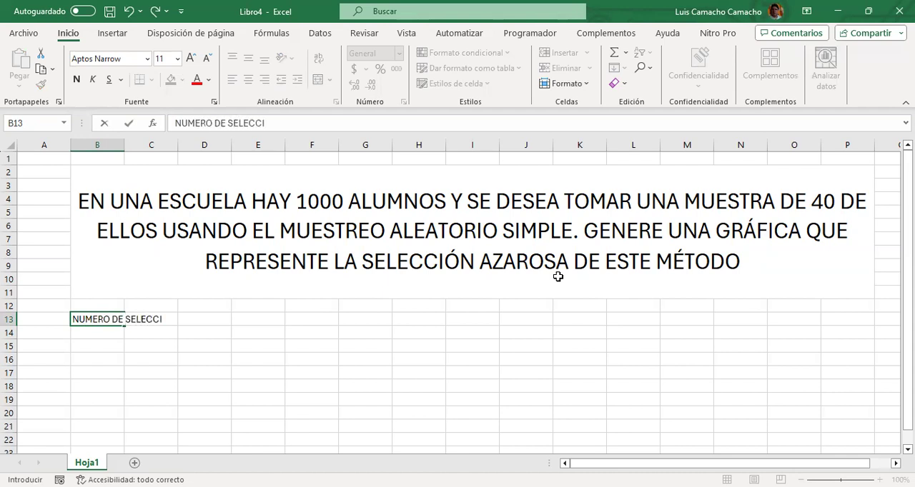
pyautogui.write('ÓN')
pyautogui.press('Return')
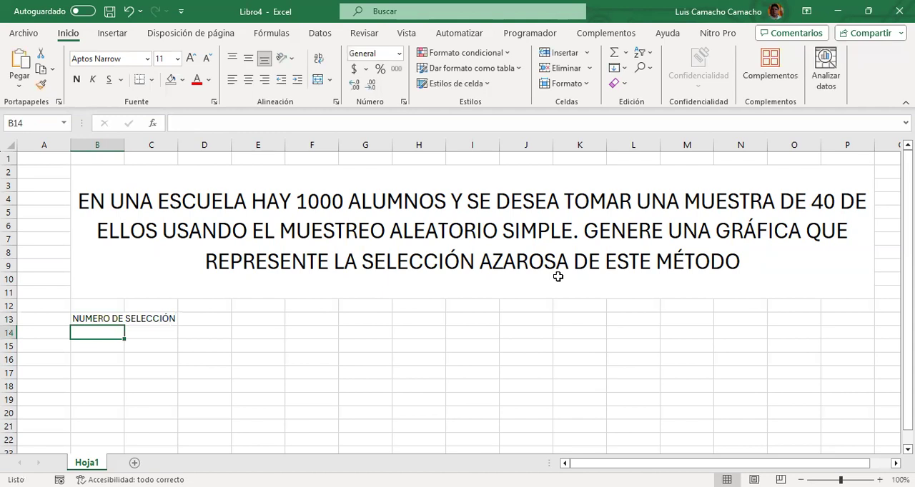
# Wrap the text of the heading in B13 and centre it horizontally
pyautogui.press('Up')
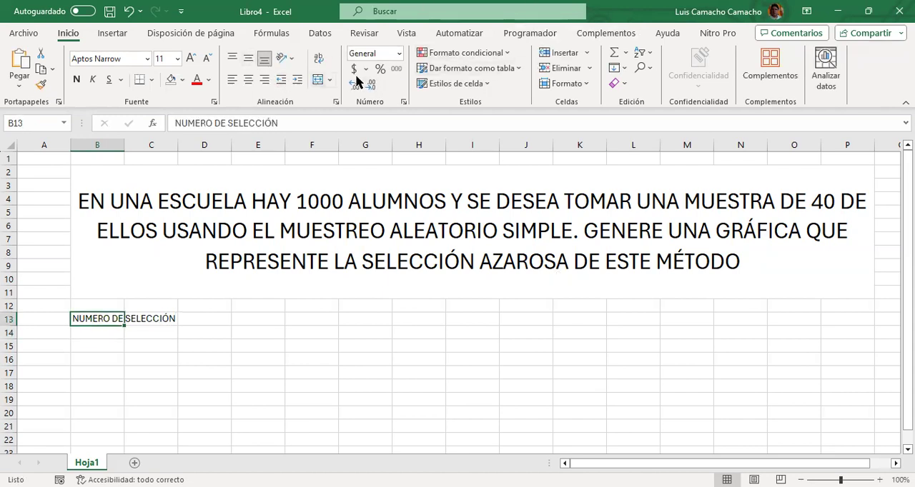
pyautogui.click(319, 64)
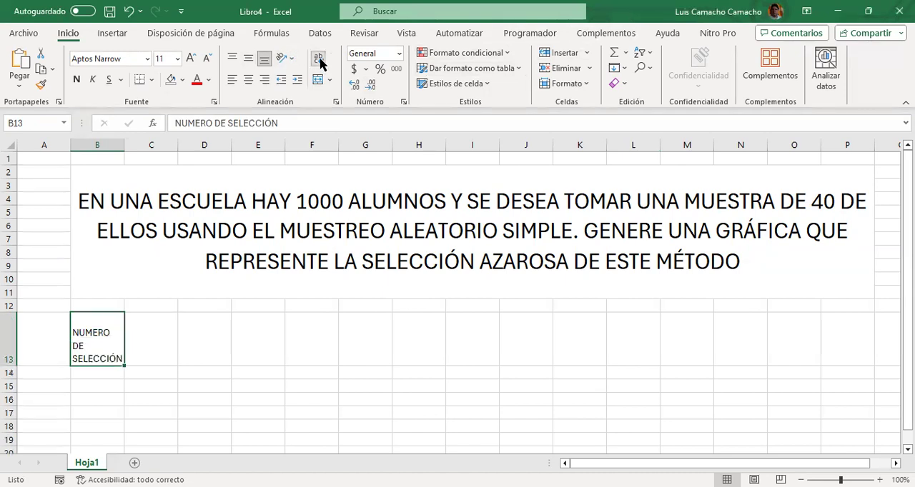
pyautogui.click(248, 80)
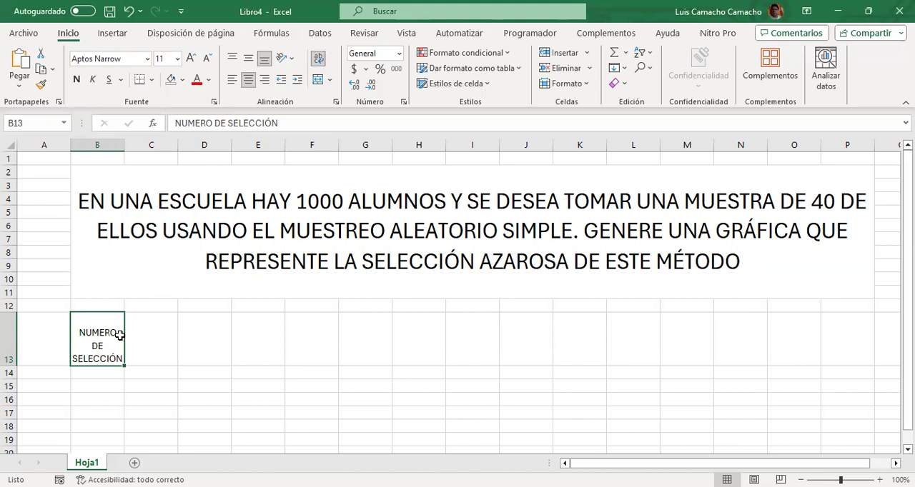
# Enter 1 as the first selection number in B14 and centre it horizontally
pyautogui.click(154, 353)
pyautogui.press('Down')
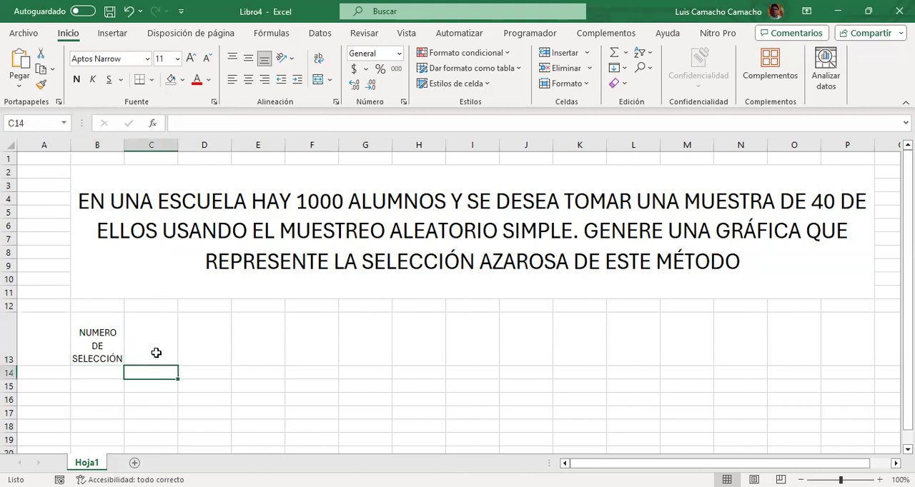
pyautogui.press('Left')
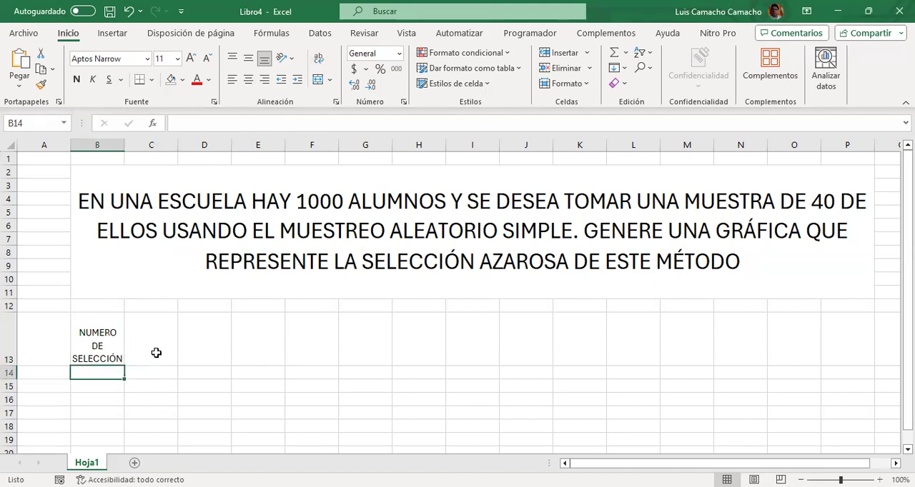
pyautogui.write('1')
pyautogui.press('Return')
pyautogui.press('Down')
pyautogui.press('Down')
pyautogui.press('Up')
pyautogui.press('Up')
pyautogui.press('Up')
pyautogui.click(248, 79)
# Enter a formula in B15 that adds 1 to the number in B14
pyautogui.press('Down')
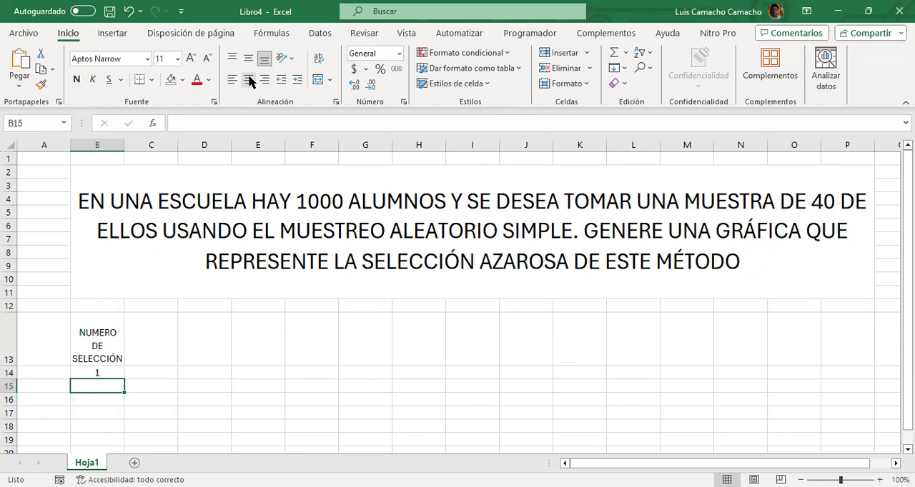
pyautogui.write('+')
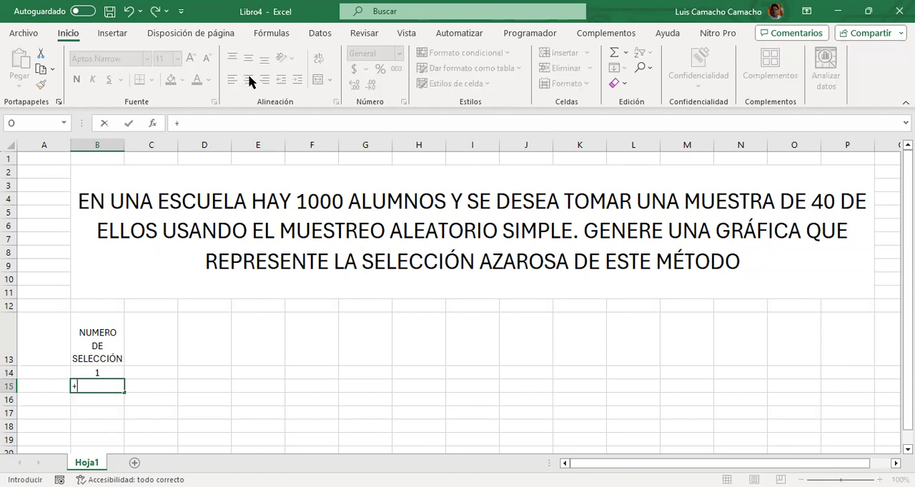
pyautogui.write('1+')
pyautogui.press('Up')
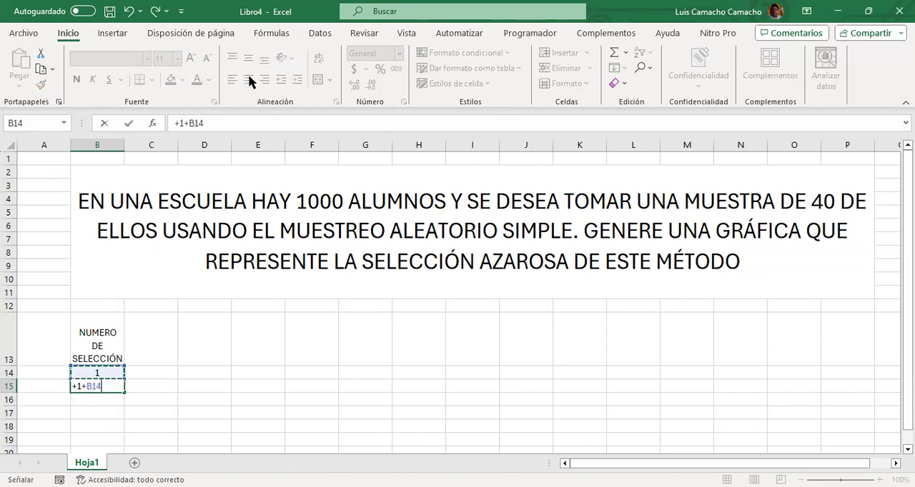
pyautogui.press('Return')
# Fill the B15 formula down column B through row 61 to continue the numbering
pyautogui.press('Up')
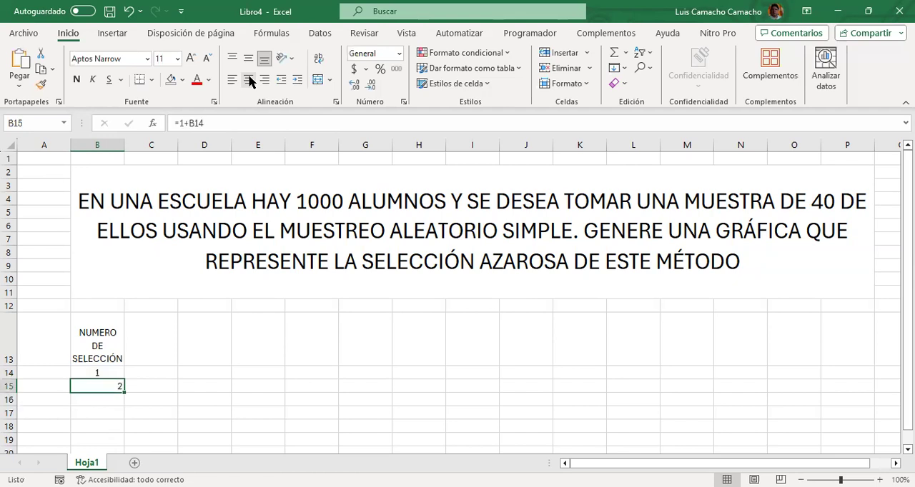
pyautogui.hotkey('shift', 'Down')
pyautogui.hotkey('shift', 'Down')
pyautogui.hotkey('shift', 'Down')
pyautogui.hotkey('shift', 'Down')
pyautogui.hotkey('shift', 'Down')
pyautogui.hotkey('shift', 'Down')
pyautogui.hotkey('shift', 'Down')
pyautogui.hotkey('shift', 'Down')
pyautogui.hotkey('shift', 'Down')
pyautogui.hotkey('shift', 'Down')
pyautogui.hotkey('shift', 'Down')
pyautogui.hotkey('shift', 'Down')
pyautogui.hotkey('shift', 'Down')
pyautogui.hotkey('shift', 'Down')
pyautogui.hotkey('shift', 'Down')
pyautogui.hotkey('shift', 'Down')
pyautogui.hotkey('shift', 'Down')
pyautogui.hotkey('shift', 'Down')
pyautogui.hotkey('shift', 'Down')
pyautogui.hotkey('shift', 'Down')
pyautogui.hotkey('shift', 'Down')
pyautogui.hotkey('shift', 'Down')
pyautogui.hotkey('shift', 'Down')
pyautogui.hotkey('shift', 'Down')
pyautogui.hotkey('shift', 'Down')
pyautogui.hotkey('shift', 'Down')
pyautogui.hotkey('ctrl', 'j')
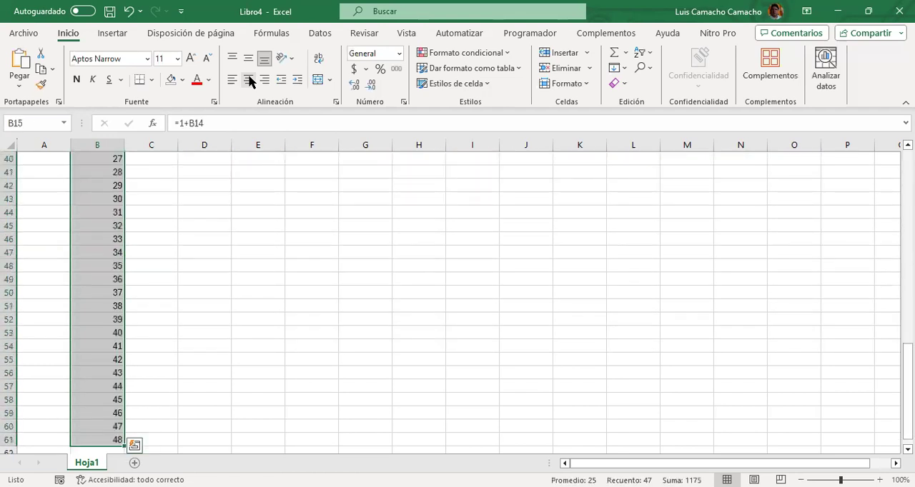
# Delete the surplus selection numbers 41 to 48 in B54:B61 so the series ends at 40
pyautogui.press('Up')
pyautogui.press('Down')
pyautogui.press('Down')
pyautogui.press('Down')
pyautogui.press('Down')
pyautogui.press('Down')
pyautogui.press('Down')
pyautogui.press('Down')
pyautogui.press('Down')
pyautogui.press('Down')
pyautogui.press('Down')
pyautogui.press('Down')
pyautogui.press('Down')
pyautogui.press('Down')
pyautogui.press('Down')
pyautogui.press('Down')
pyautogui.press('Down')
pyautogui.press('Down')
pyautogui.press('Down')
pyautogui.press('Down')
pyautogui.press('Down')
pyautogui.press('Down')
pyautogui.press('Down')
pyautogui.press('Down')
pyautogui.press('Down')
pyautogui.press('Down')
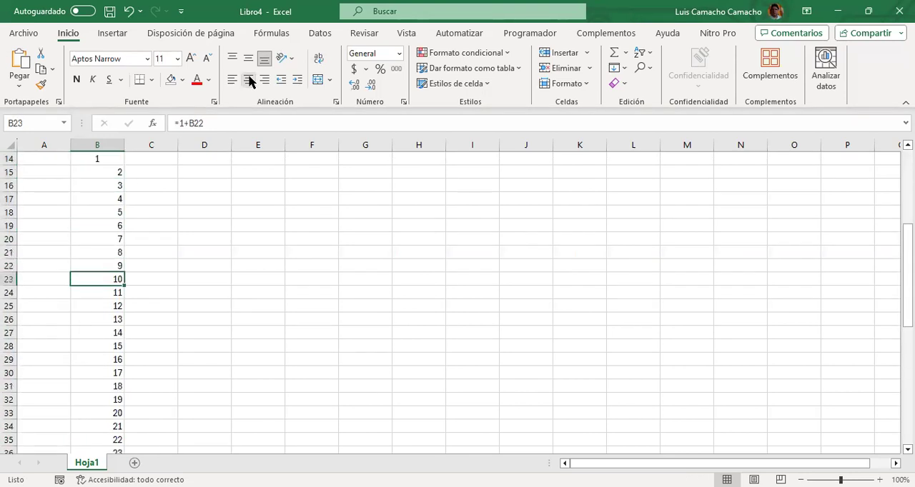
pyautogui.press('Down')
pyautogui.press('Down')
pyautogui.press('Down')
pyautogui.press('Down')
pyautogui.press('Down')
pyautogui.press('Down')
pyautogui.press('Down')
pyautogui.press('Down')
pyautogui.press('Down')
pyautogui.press('Down')
pyautogui.press('Down')
pyautogui.press('Down')
pyautogui.press('Down')
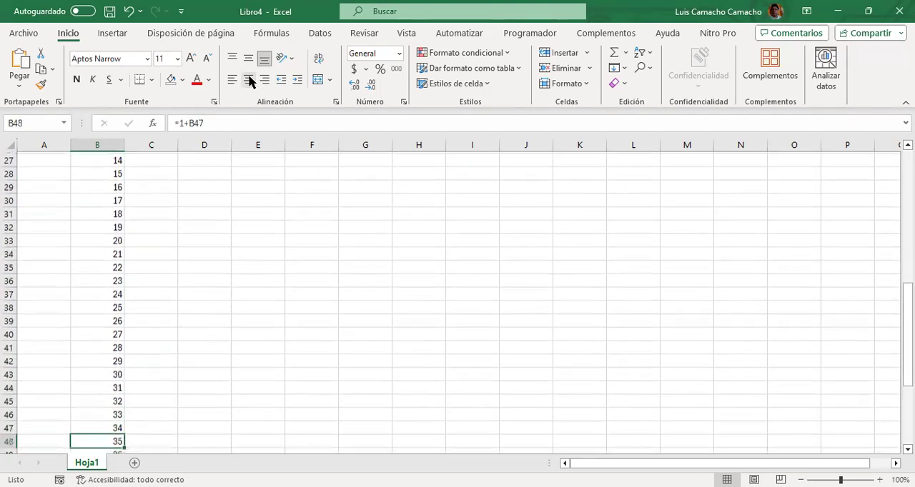
pyautogui.press('Up')
pyautogui.press('Up')
pyautogui.press('Up')
pyautogui.press('Up')
pyautogui.hotkey('shift', 'Down')
pyautogui.hotkey('shift', 'Down')
pyautogui.hotkey('shift', 'Down')
pyautogui.hotkey('shift', 'Down')
pyautogui.hotkey('shift', 'Down')
pyautogui.hotkey('shift', 'Down')
pyautogui.hotkey('shift', 'Down')
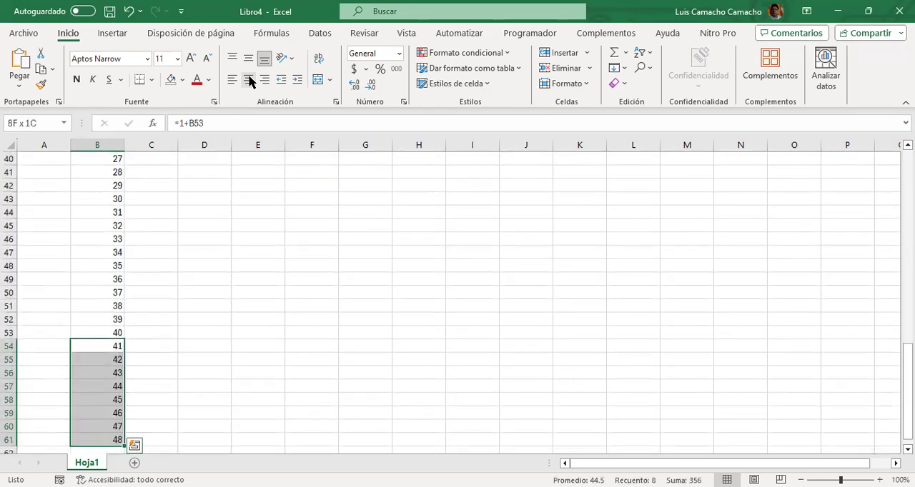
pyautogui.press('Delete')
# Centre the selection numbers 1 to 40 in B14:B53 horizontally
pyautogui.press('Up')
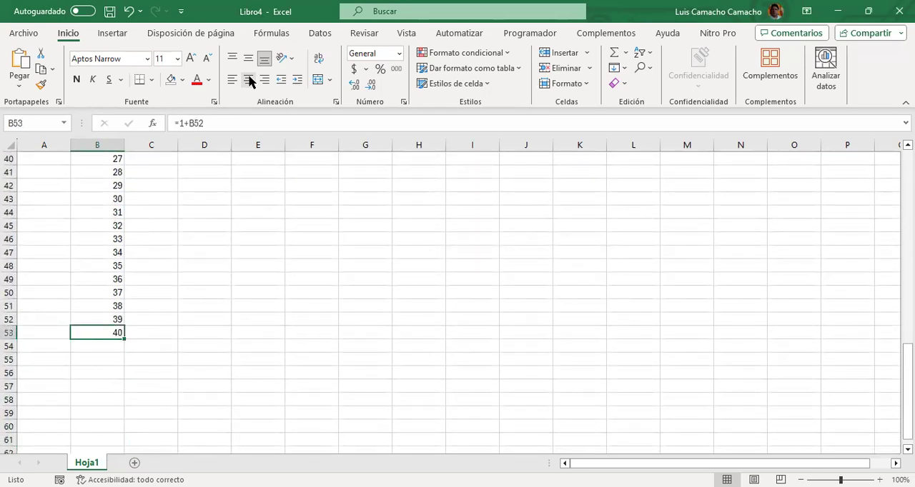
pyautogui.hotkey('ctrl', 'shift', 'Up')
pyautogui.hotkey('shift', 'Down')
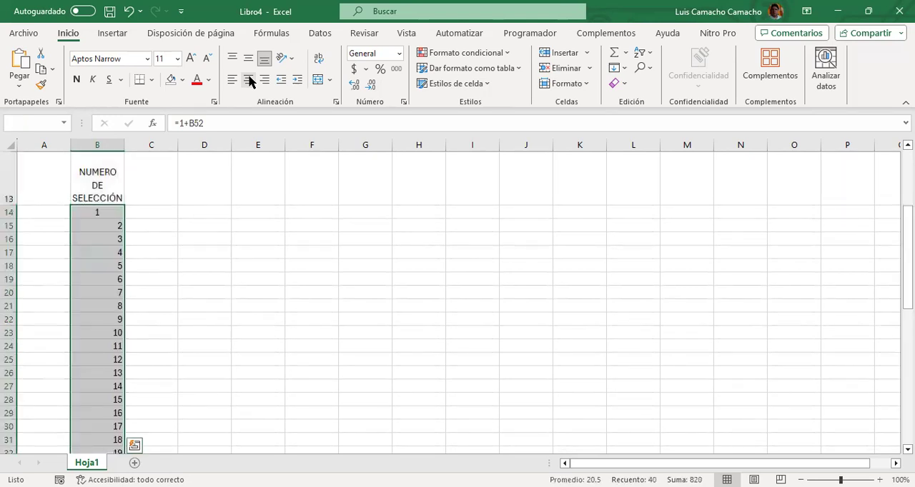
pyautogui.click(248, 82)
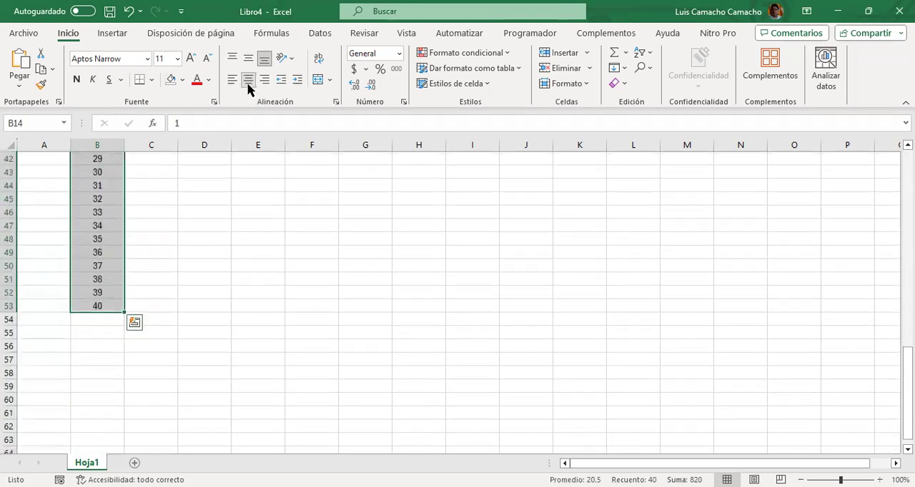
# Review the numbered series in column B from its heading to its last row
pyautogui.hotkey('ctrl', 'Up')
pyautogui.press('Up')
pyautogui.press('Down')
pyautogui.press('Down')
pyautogui.press('Down')
pyautogui.press('Down')
pyautogui.press('Down')
pyautogui.press('Down')
pyautogui.press('Down')
pyautogui.press('Down')
pyautogui.press('Down')
pyautogui.press('Down')
pyautogui.press('Down')
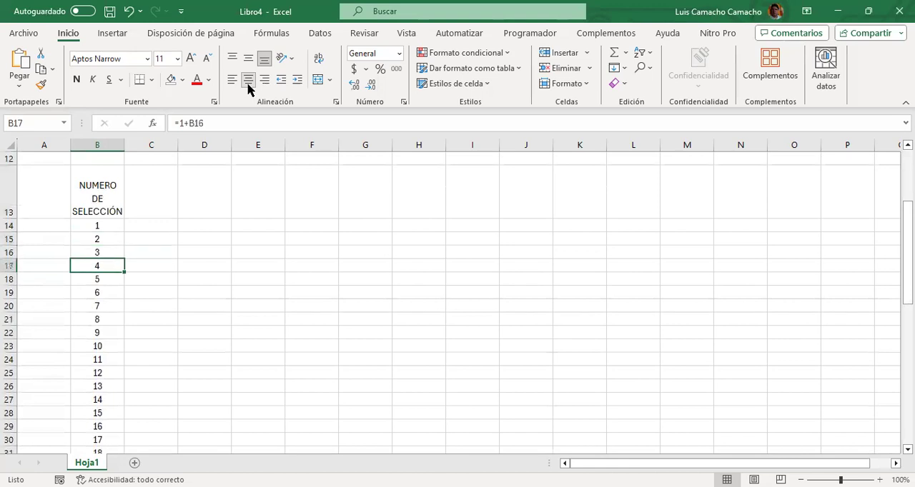
pyautogui.press('Down')
pyautogui.press('Down')
pyautogui.press('Down')
pyautogui.press('Down')
pyautogui.press('Down')
pyautogui.press('Down')
pyautogui.press('Down')
pyautogui.press('Down')
pyautogui.press('Down')
pyautogui.press('Down')
pyautogui.press('Down')
pyautogui.press('Down')
pyautogui.press('Down')
pyautogui.press('Down')
pyautogui.press('Down')
pyautogui.press('Down')
pyautogui.press('Down')
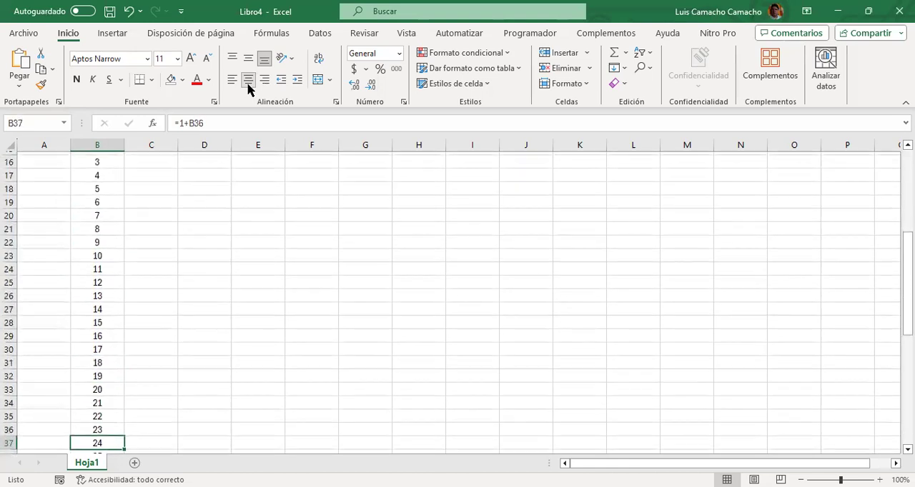
pyautogui.press('Down')
pyautogui.press('Down')
pyautogui.press('Down')
pyautogui.press('Down')
pyautogui.press('Down')
pyautogui.press('Down')
pyautogui.press('Down')
pyautogui.press('Down')
pyautogui.press('Down')
pyautogui.press('Down')
pyautogui.press('Down')
pyautogui.press('Down')
pyautogui.press('Down')
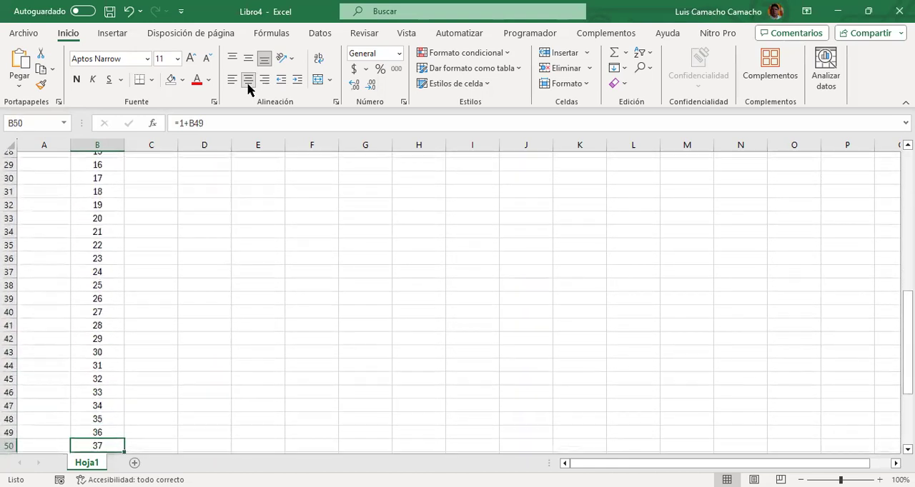
pyautogui.press('Down')
pyautogui.press('Up')
pyautogui.press('Up')
pyautogui.press('Up')
pyautogui.press('Up')
pyautogui.press('Up')
pyautogui.press('Up')
pyautogui.press('Up')
pyautogui.press('Up')
pyautogui.press('Up')
pyautogui.press('Up')
pyautogui.press('Up')
pyautogui.press('Up')
pyautogui.press('Up')
pyautogui.press('Up')
pyautogui.press('Up')
pyautogui.press('Up')
pyautogui.press('Up')
pyautogui.press('Up')
pyautogui.press('Up')
pyautogui.press('Up')
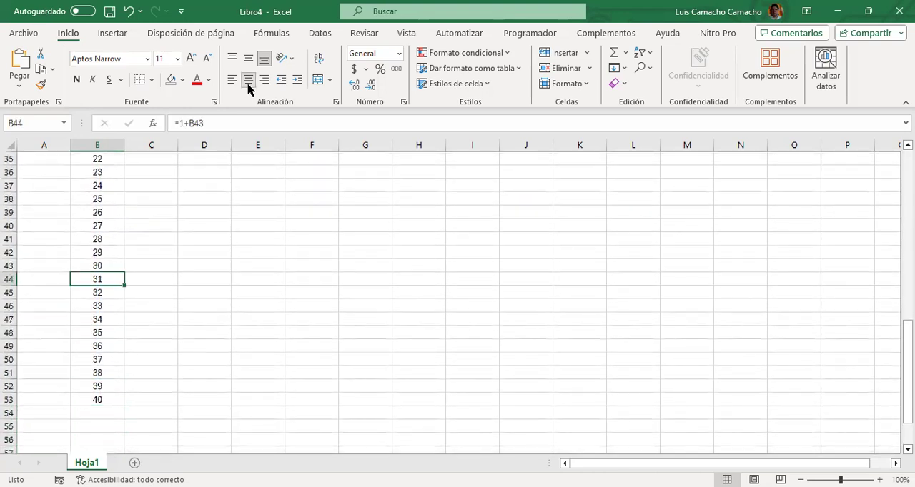
pyautogui.press('Up')
pyautogui.press('Up')
pyautogui.press('Up')
pyautogui.press('Up')
pyautogui.press('Up')
pyautogui.press('Up')
pyautogui.press('Up')
pyautogui.press('Up')
pyautogui.press('Up')
pyautogui.press('Up')
pyautogui.press('Up')
pyautogui.press('Up')
pyautogui.press('Up')
pyautogui.press('Up')
pyautogui.press('Up')
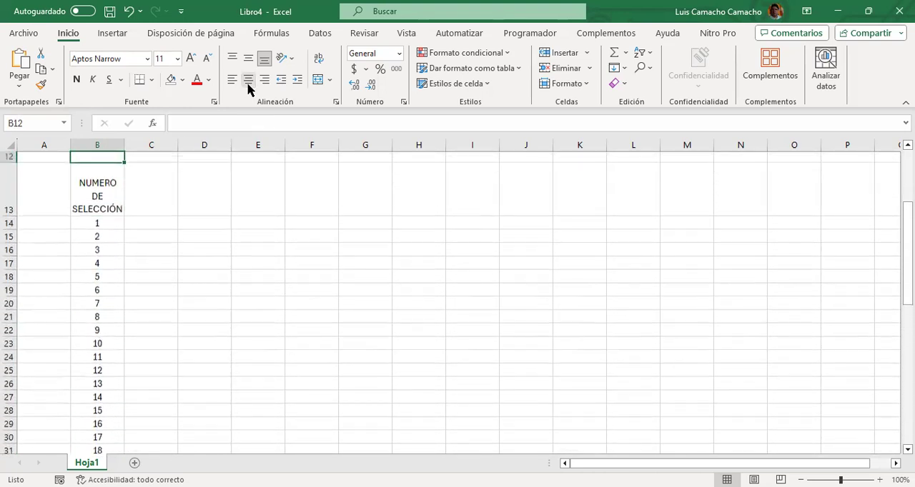
# Copy the heading of B13 with its formatting into the adjacent cell C13
pyautogui.press('Down')
pyautogui.press('Right')
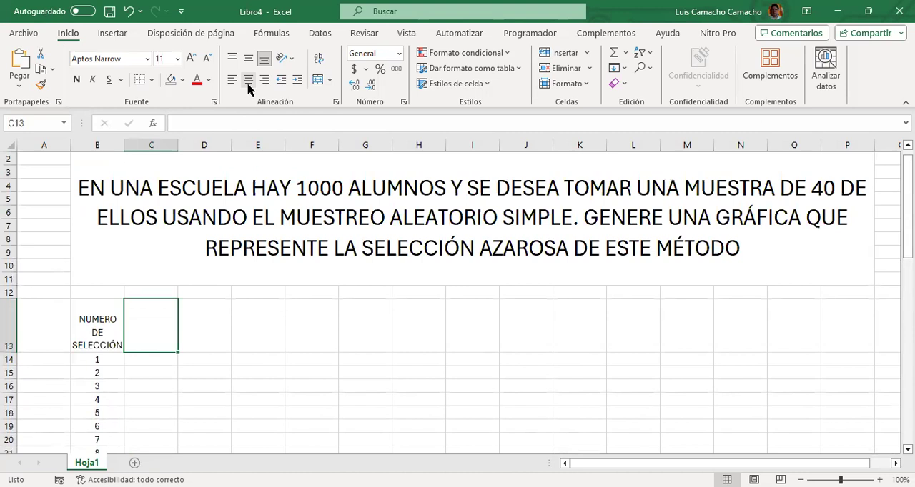
pyautogui.hotkey('ctrl', 'r')
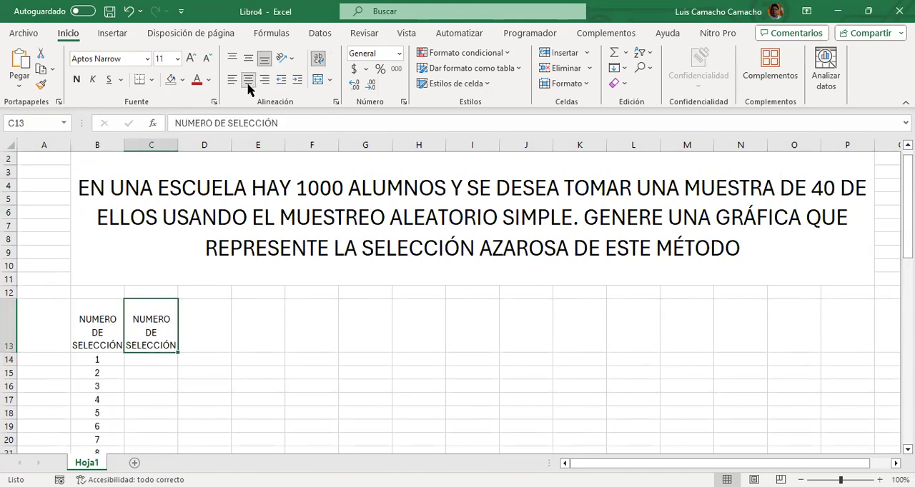
# Replace the heading text in C13 with "NÚMERO DEL ALUMNO"
pyautogui.click(308, 124)
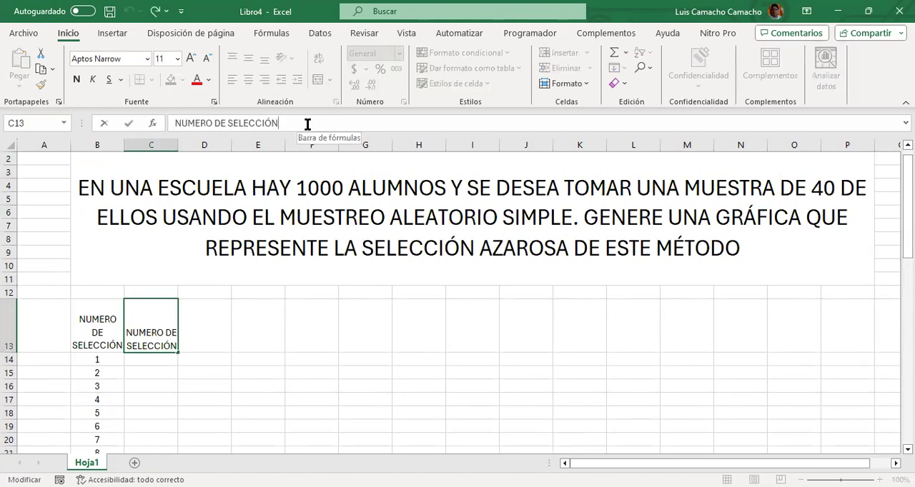
pyautogui.hotkey('ctrl', 'shift', 'Left')
pyautogui.hotkey('ctrl', 'shift', 'Left')
pyautogui.hotkey('ctrl', 'shift', 'Left')
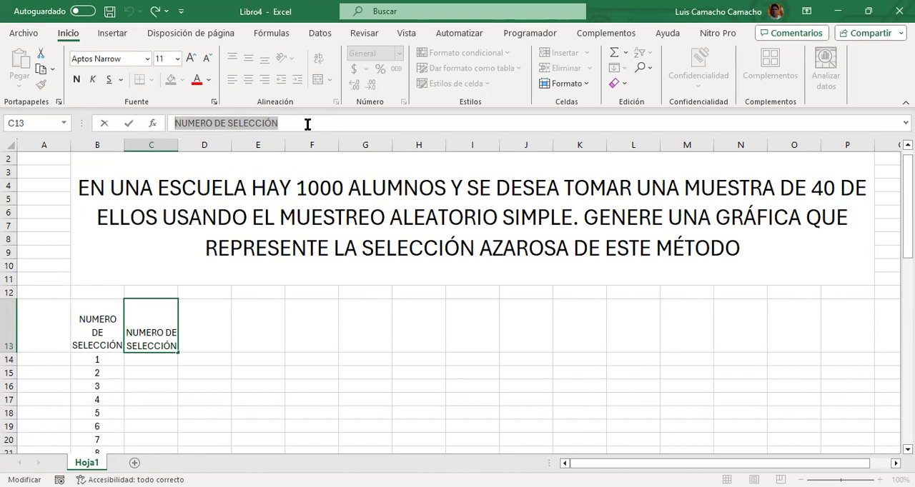
pyautogui.write('NÚM')
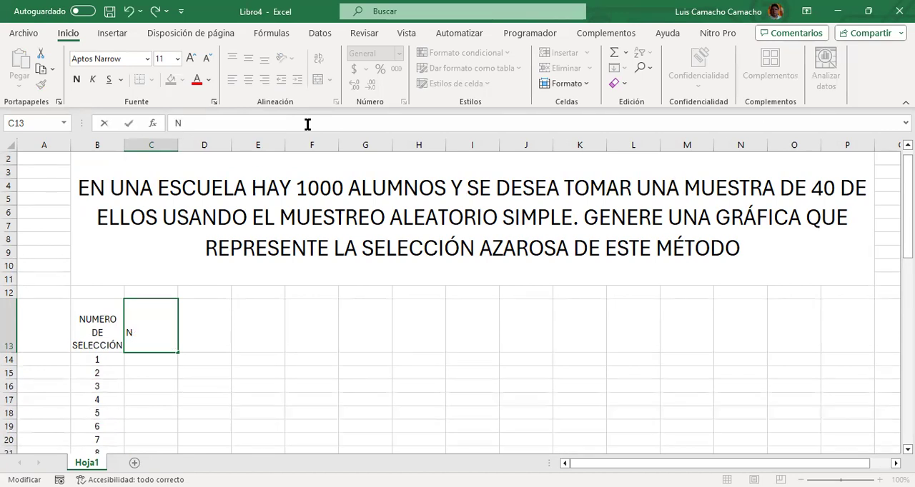
pyautogui.write('ERO DEL')
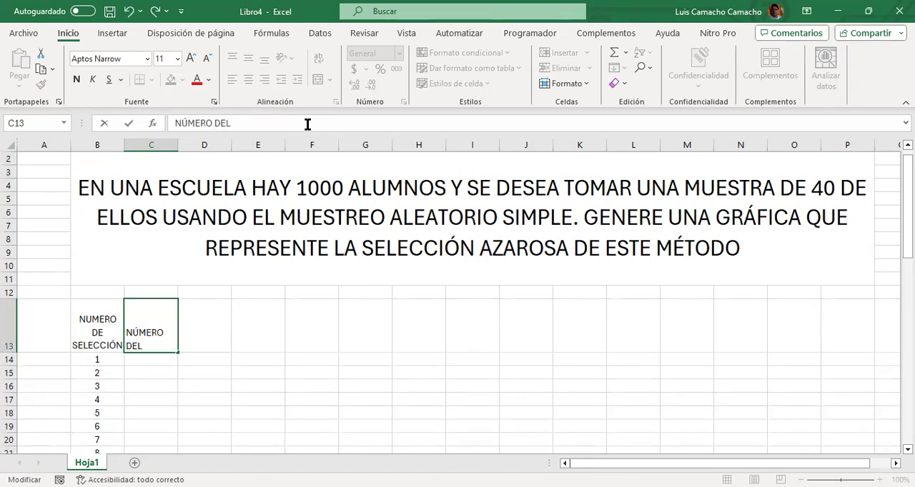
pyautogui.write(' ALUMNO')
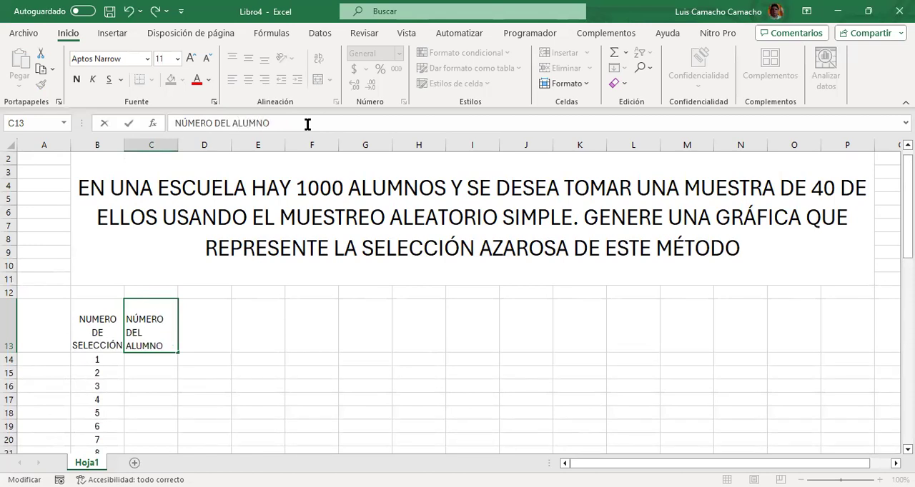
pyautogui.press('Return')
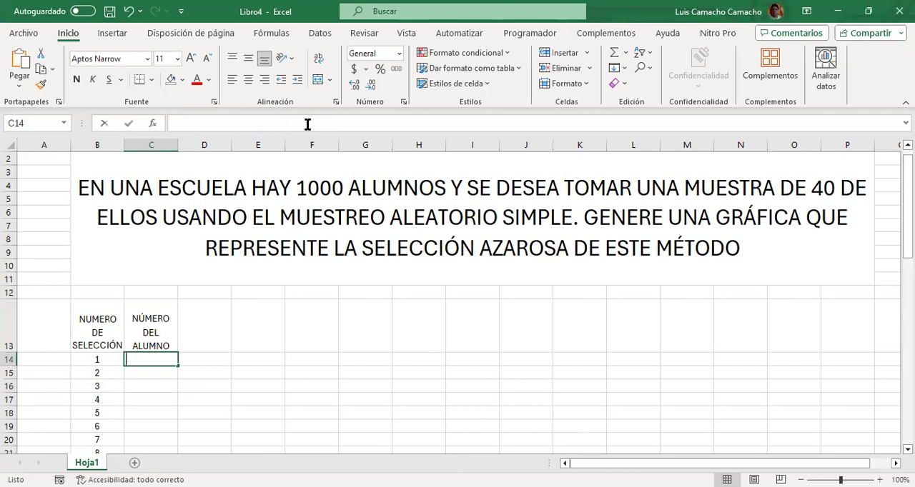
# Enter the random number formula =ALEATORIO() in C14 for the first selection
pyautogui.write('=')
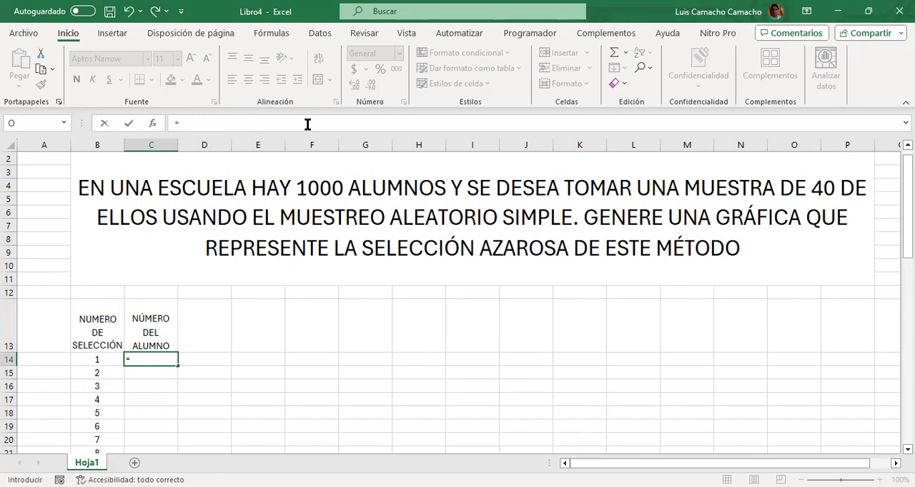
pyautogui.write('ALE')
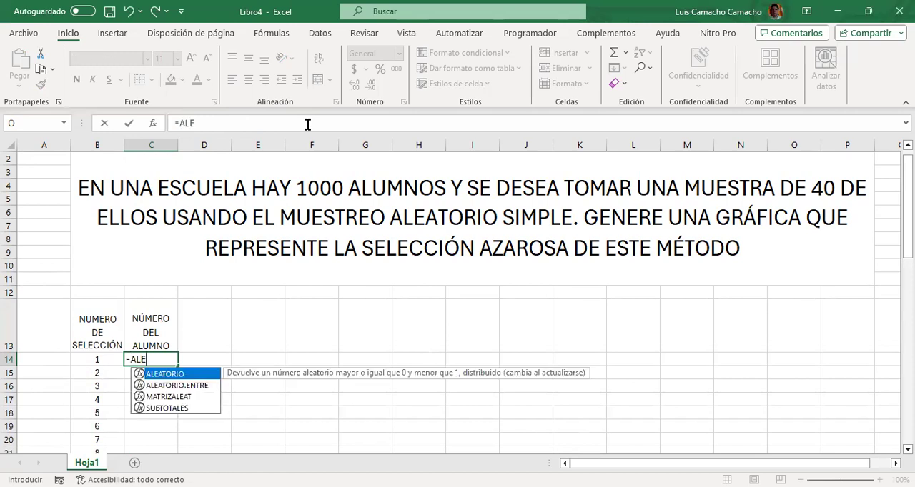
pyautogui.press('Tab')
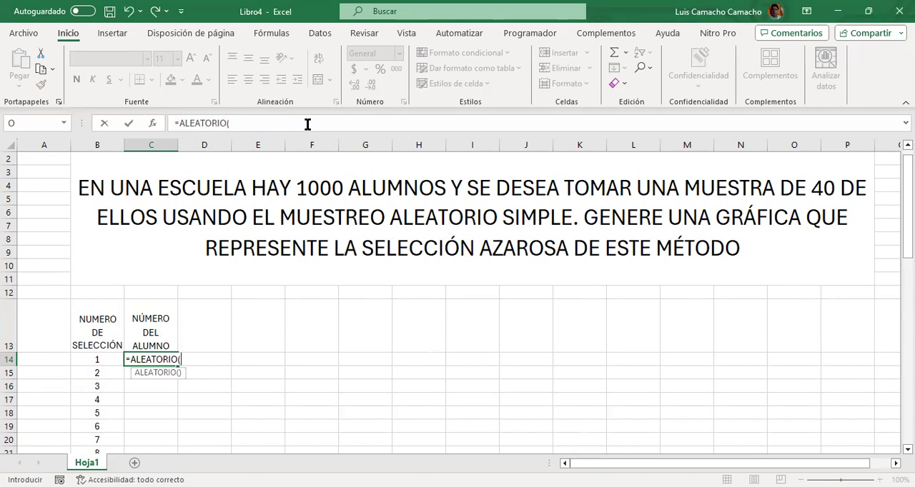
pyautogui.write(')')
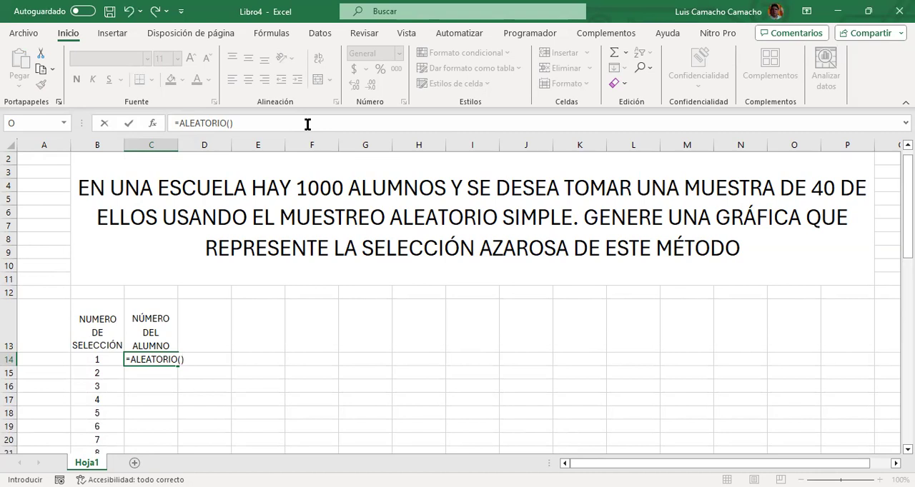
pyautogui.press('Return')
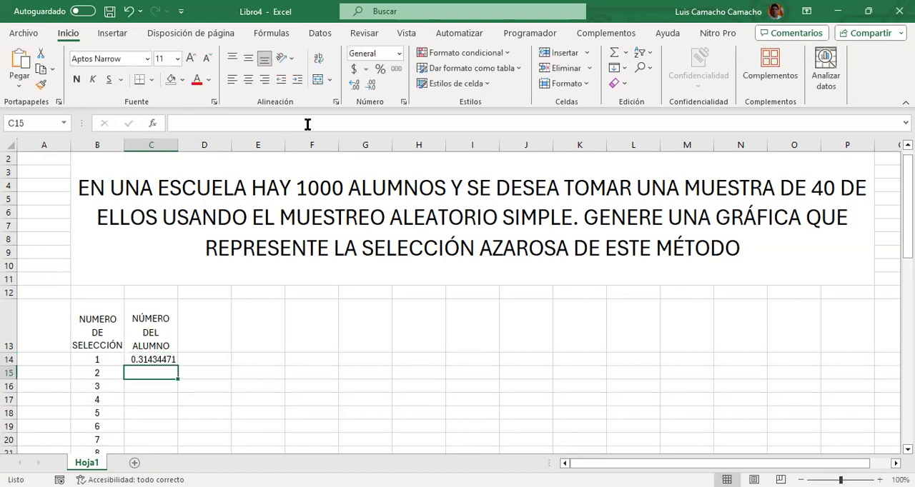
# Extend the random number formula in C14 with a multiplication by 999, giving =ALEATORIO()*999
pyautogui.press('Up')
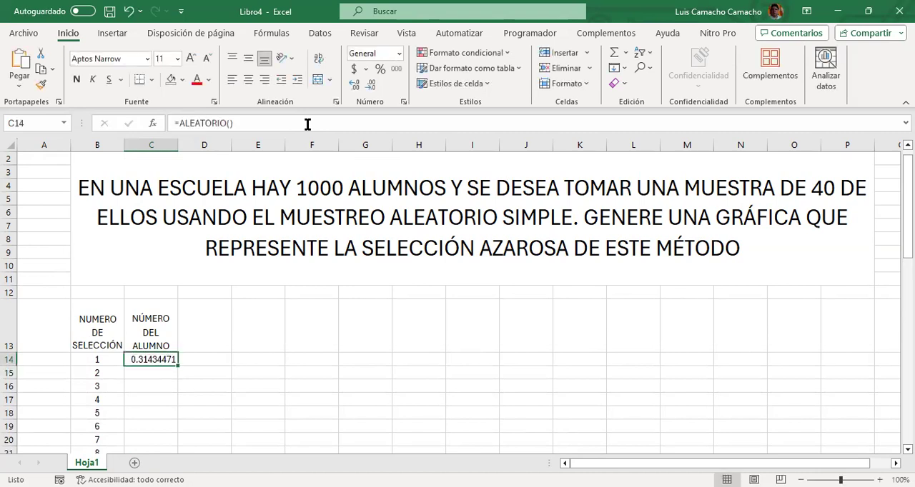
pyautogui.click(245, 126)
pyautogui.write('*')
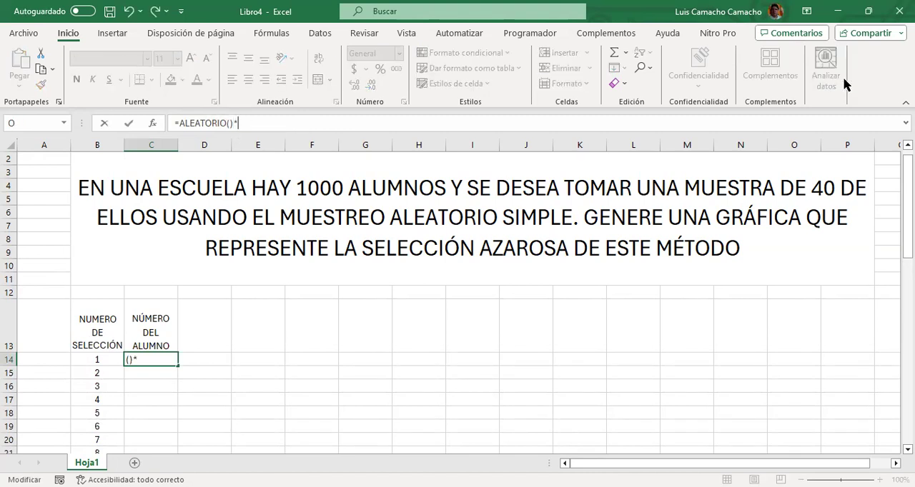
pyautogui.write('999')
pyautogui.press('Return')
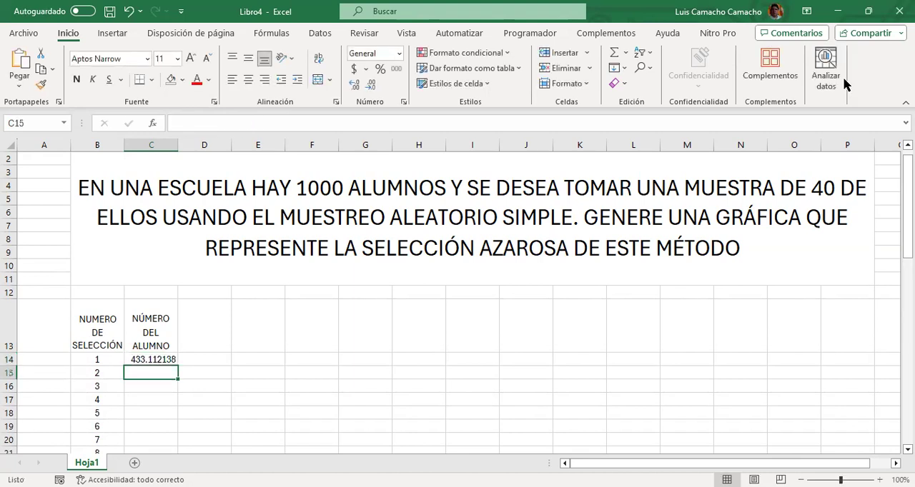
# Add 1 at the end of the formula in C14, giving =ALEATORIO()*999+1
pyautogui.press('Up')
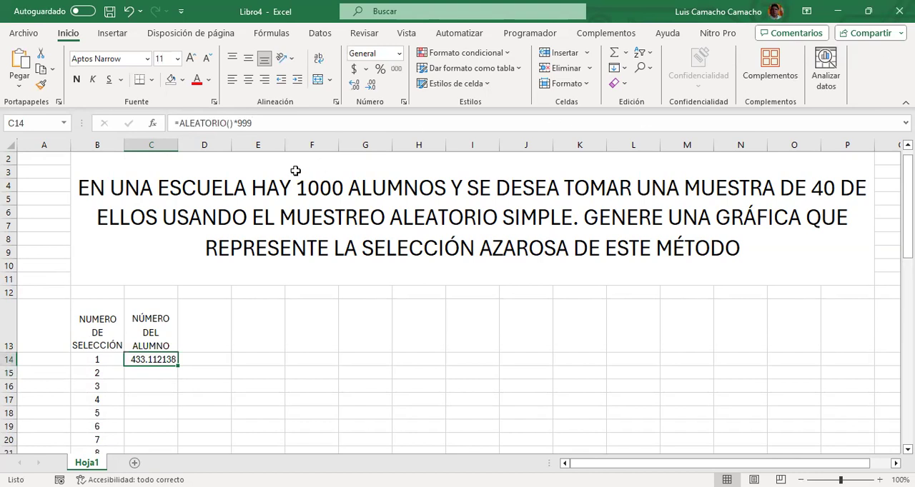
pyautogui.press('F2')
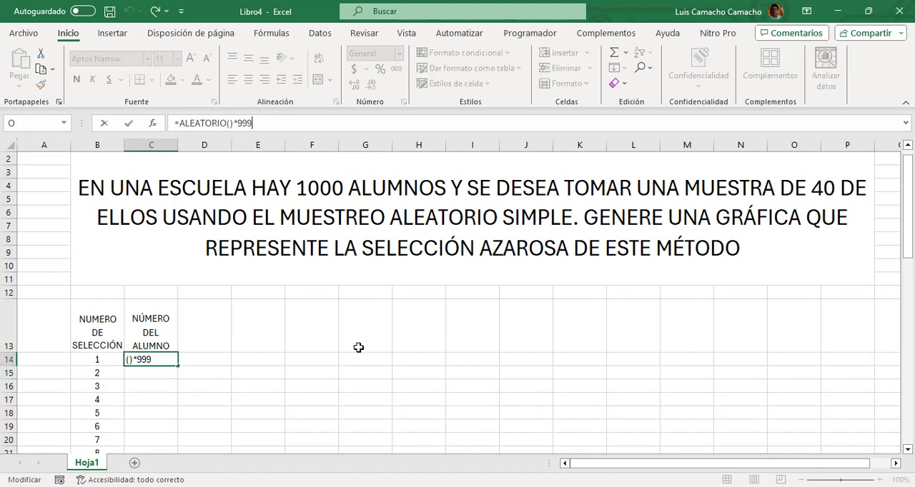
pyautogui.write('+1')
pyautogui.press('Return')
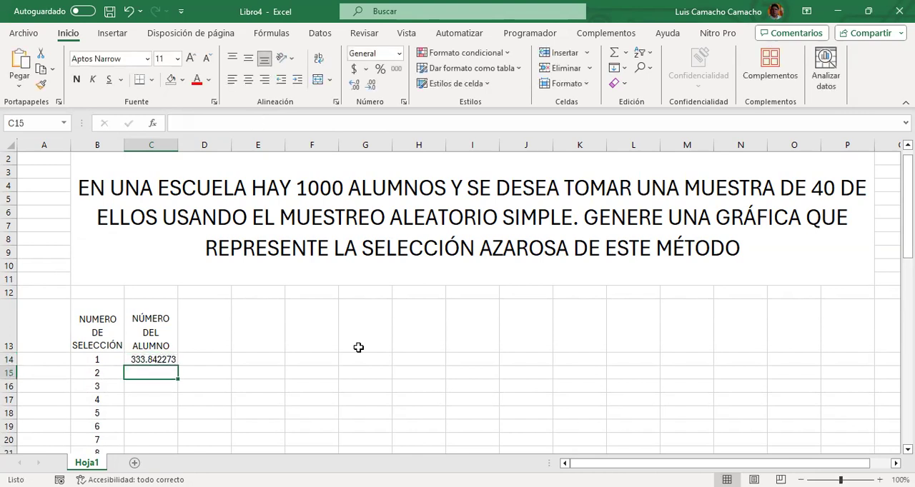
# Wrap the formula in C14 in REDONDEAR with 0 decimals, giving =REDONDEAR(ALEATORIO()*999+1,0)
pyautogui.press('Up')
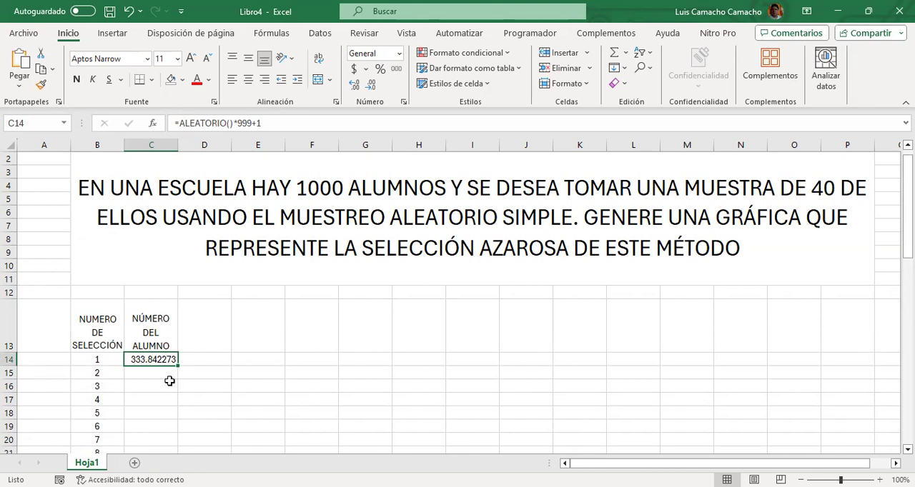
pyautogui.press('Down')
pyautogui.press('Up')
pyautogui.click(179, 123)
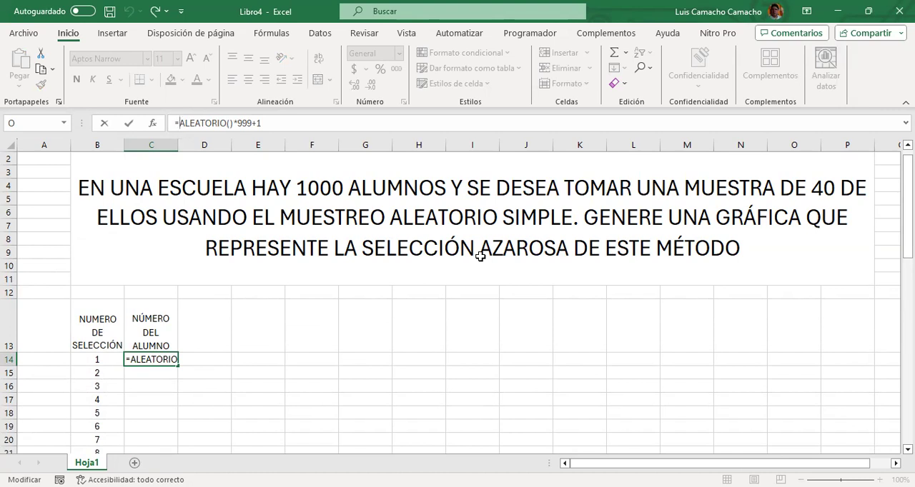
pyautogui.write('(')
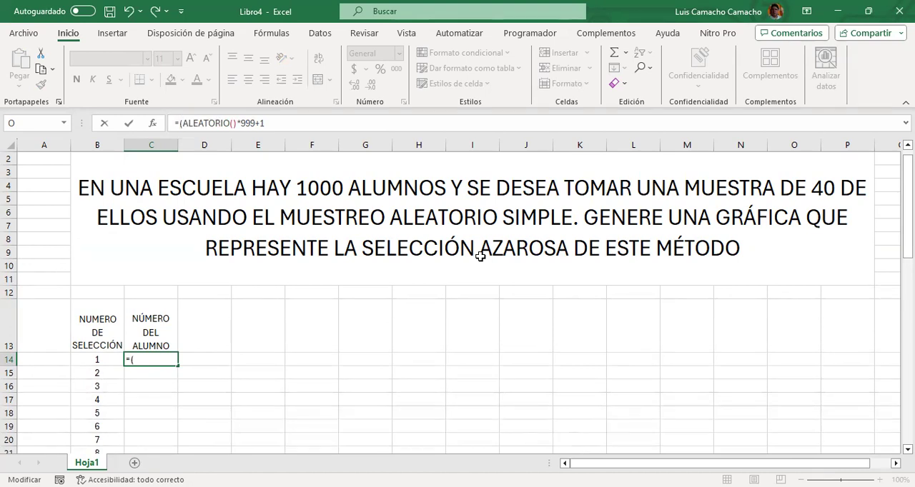
pyautogui.write('REDONDEAR')
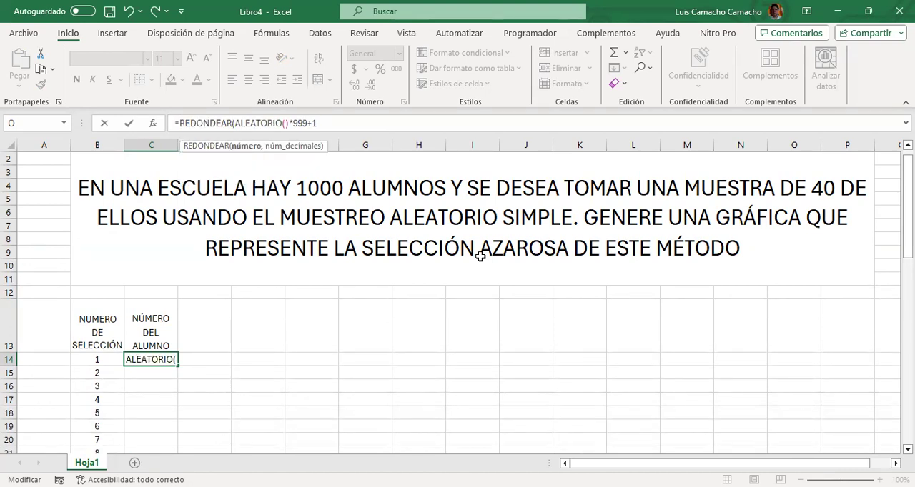
pyautogui.press('End')
pyautogui.write(',')
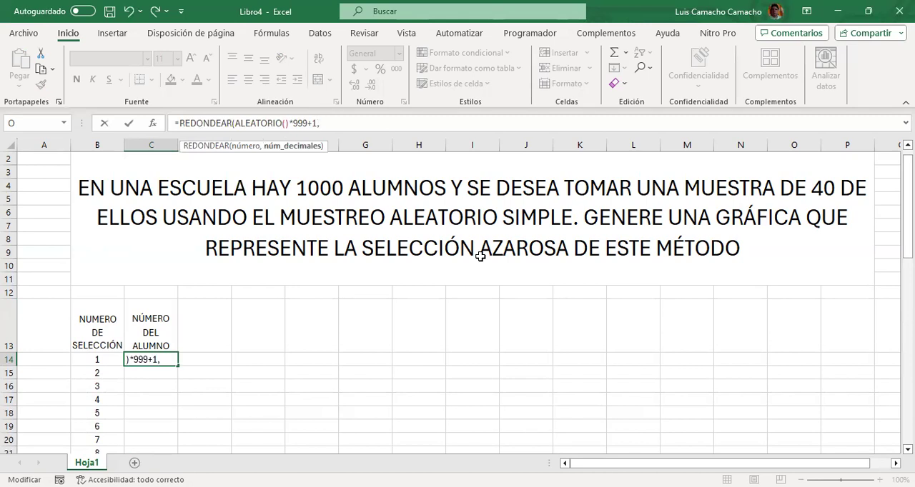
pyautogui.write('0)')
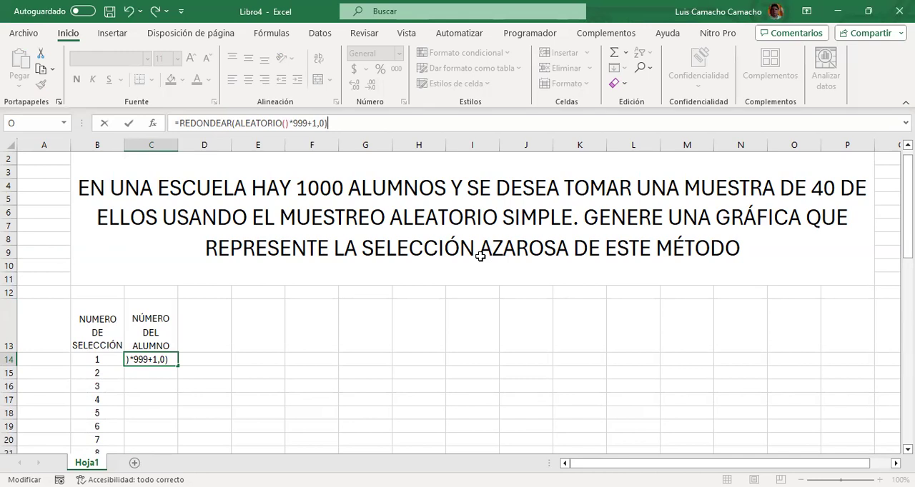
pyautogui.press('Return')
# Centre C14 horizontally and copy its formula down cell by cell through C19
pyautogui.press('Up')
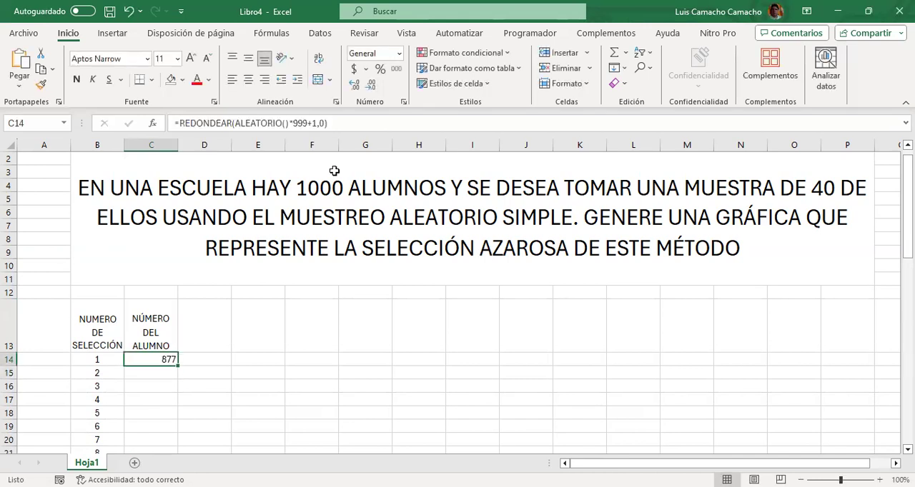
pyautogui.click(250, 81)
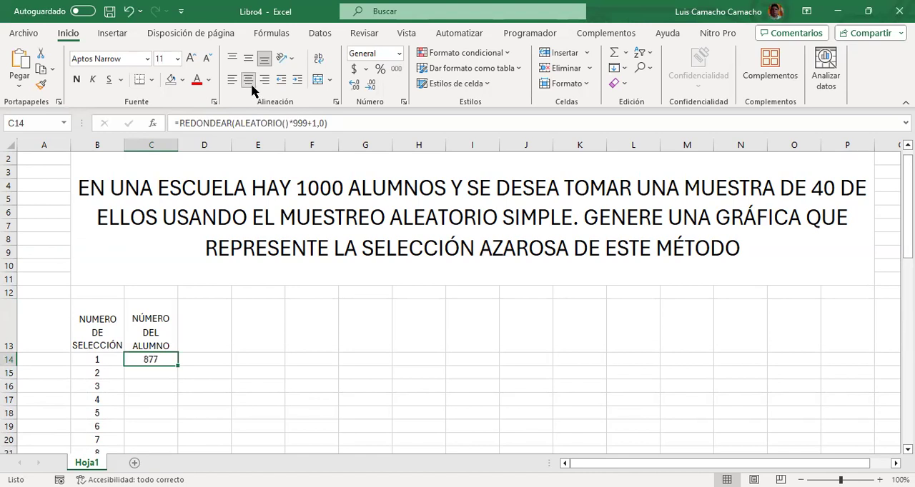
pyautogui.press('Down')
pyautogui.hotkey('ctrl', 'd')
pyautogui.press('Down')
pyautogui.hotkey('ctrl', 'd')
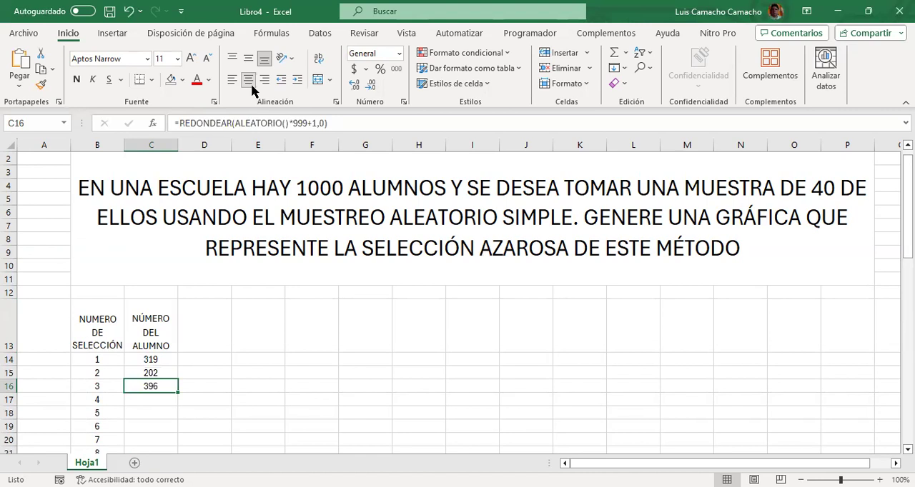
pyautogui.press('Down')
pyautogui.hotkey('ctrl', 'd')
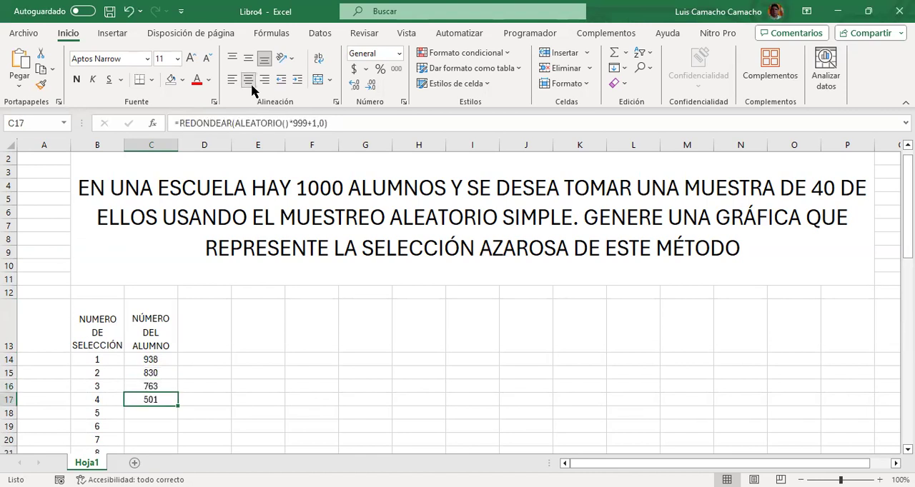
pyautogui.press('Down')
pyautogui.hotkey('ctrl', 'd')
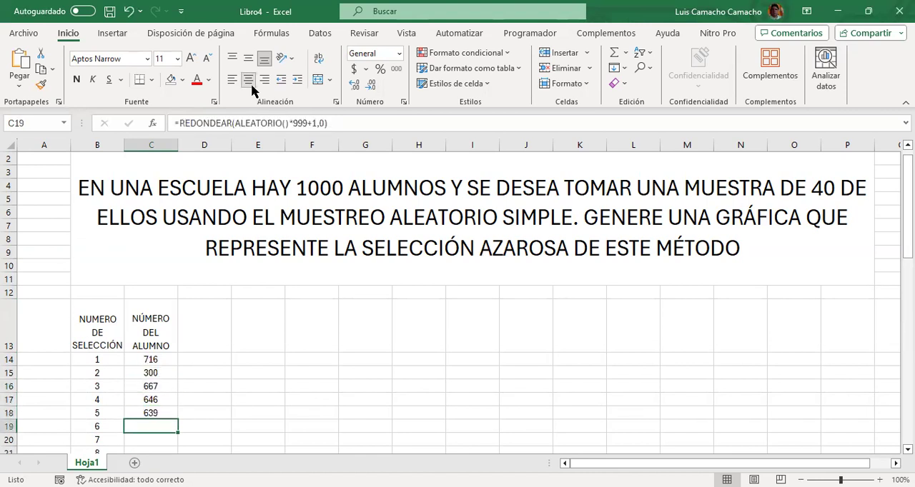
pyautogui.press('Down')
pyautogui.press('Down')
pyautogui.press('Up')
pyautogui.hotkey('ctrl', 'd')
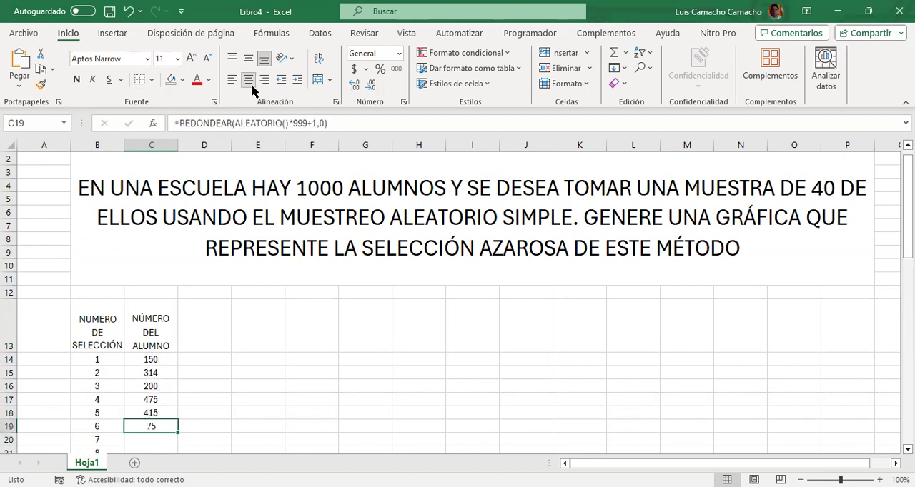
# Fill the formula from C19 down column C alongside the selection numbers up to 40
pyautogui.press('Up')
pyautogui.press('Up')
pyautogui.press('Up')
pyautogui.press('Up')
pyautogui.press('Up')
pyautogui.press('Down')
pyautogui.press('Down')
pyautogui.press('Down')
pyautogui.press('Down')
pyautogui.press('Down')
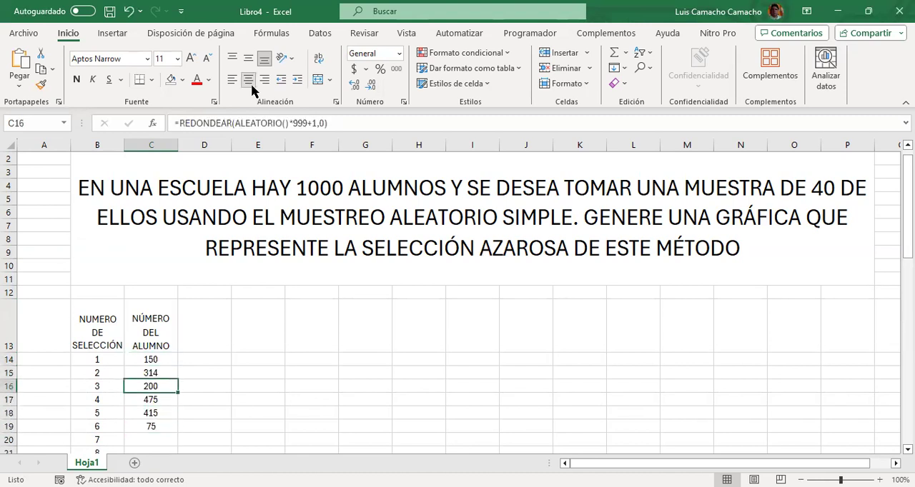
pyautogui.hotkey('shift', 'Down')
pyautogui.hotkey('shift', 'Down')
pyautogui.hotkey('shift', 'Down')
pyautogui.hotkey('shift', 'Down')
pyautogui.hotkey('shift', 'Down')
pyautogui.hotkey('shift', 'Down')
pyautogui.hotkey('shift', 'Down')
pyautogui.hotkey('shift', 'Down')
pyautogui.hotkey('shift', 'Down')
pyautogui.hotkey('shift', 'Down')
pyautogui.hotkey('shift', 'Down')
pyautogui.hotkey('shift', 'Down')
pyautogui.hotkey('shift', 'Down')
pyautogui.hotkey('shift', 'Down')
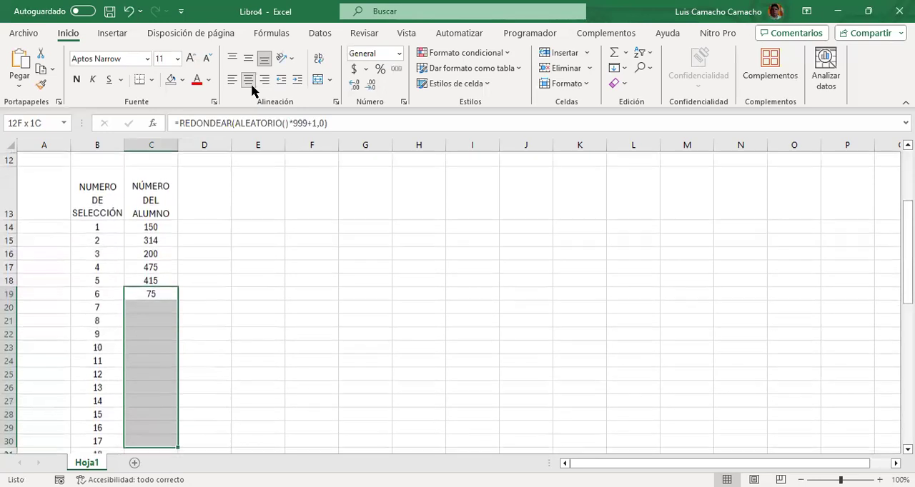
pyautogui.hotkey('shift', 'Down')
pyautogui.hotkey('shift', 'Down')
pyautogui.hotkey('shift', 'Down')
pyautogui.hotkey('shift', 'Down')
pyautogui.hotkey('shift', 'Down')
pyautogui.hotkey('shift', 'Down')
pyautogui.hotkey('shift', 'Down')
pyautogui.hotkey('shift', 'Down')
pyautogui.hotkey('shift', 'Down')
pyautogui.hotkey('shift', 'Down')
pyautogui.hotkey('shift', 'Down')
pyautogui.hotkey('shift', 'Down')
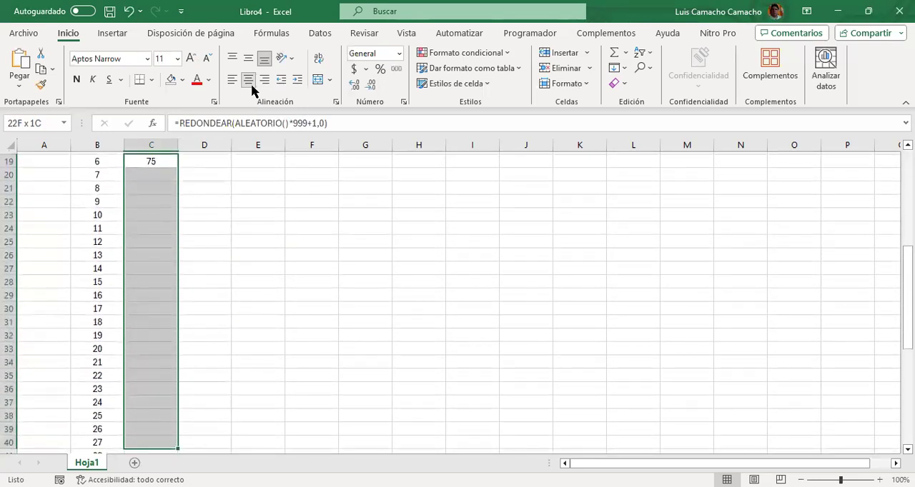
pyautogui.hotkey('shift', 'Down')
pyautogui.hotkey('shift', 'Down')
pyautogui.hotkey('shift', 'Down')
pyautogui.hotkey('shift', 'Down')
pyautogui.hotkey('shift', 'Down')
pyautogui.hotkey('shift', 'Down')
pyautogui.hotkey('shift', 'Down')
pyautogui.hotkey('shift', 'Down')
pyautogui.hotkey('shift', 'Down')
pyautogui.hotkey('shift', 'Down')
pyautogui.hotkey('shift', 'Down')
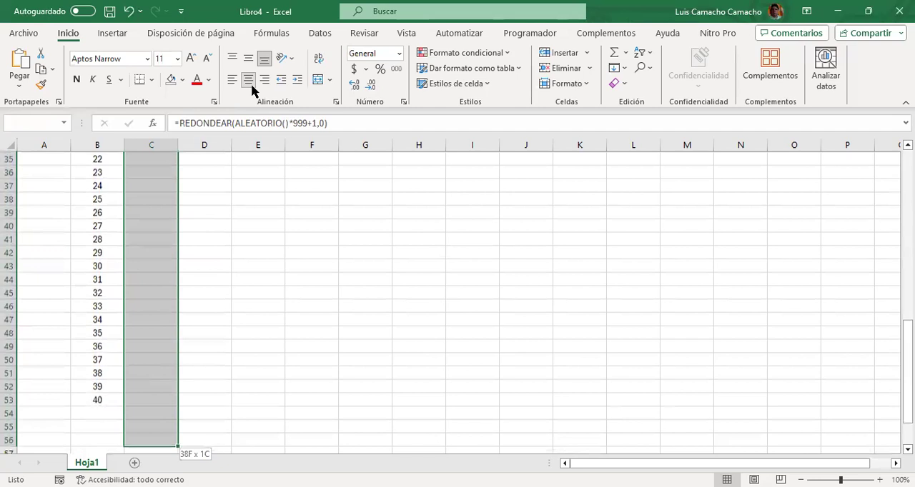
pyautogui.hotkey('ctrl', 'Return')
# Enter the text "A" in D16, beside the student numbers, to make the random values recalculate
pyautogui.press('Up')
pyautogui.press('Up')
pyautogui.press('Up')
pyautogui.press('Up')
pyautogui.press('Up')
pyautogui.press('Up')
pyautogui.press('Up')
pyautogui.press('Down')
pyautogui.press('Down')
pyautogui.press('Right')
pyautogui.press('Down')
pyautogui.press('Down')
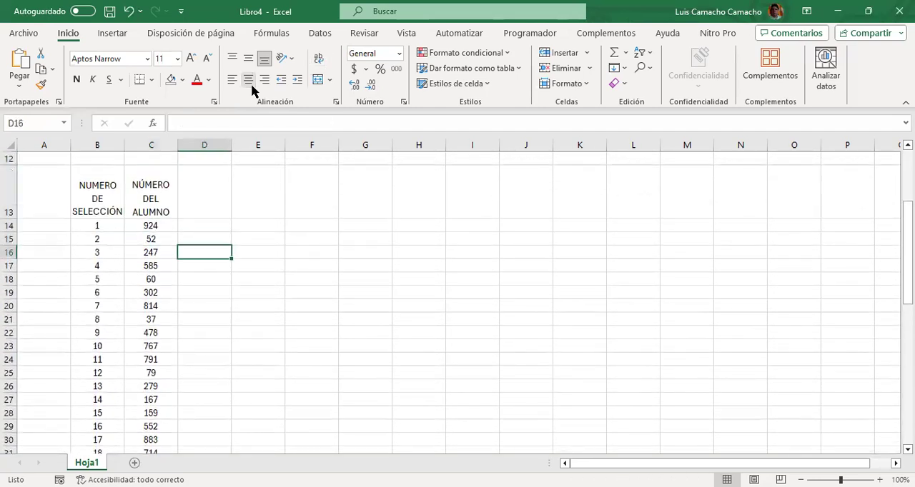
pyautogui.write('A')
pyautogui.press('Return')
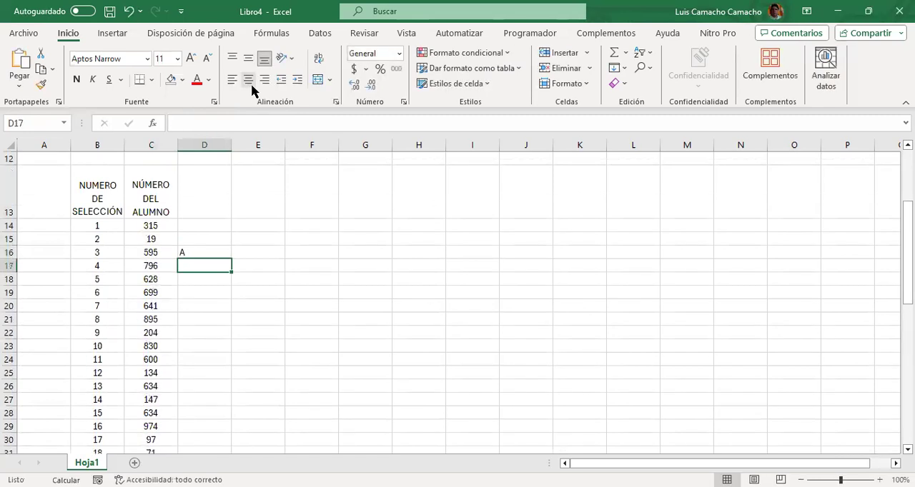
# Clear the text from D16 so the random student numbers recalculate
pyautogui.press('Up')
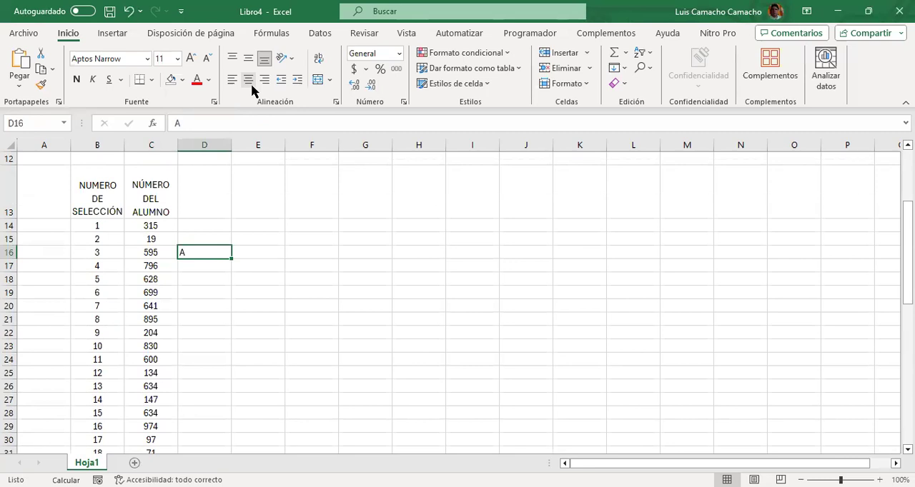
pyautogui.press('Delete')
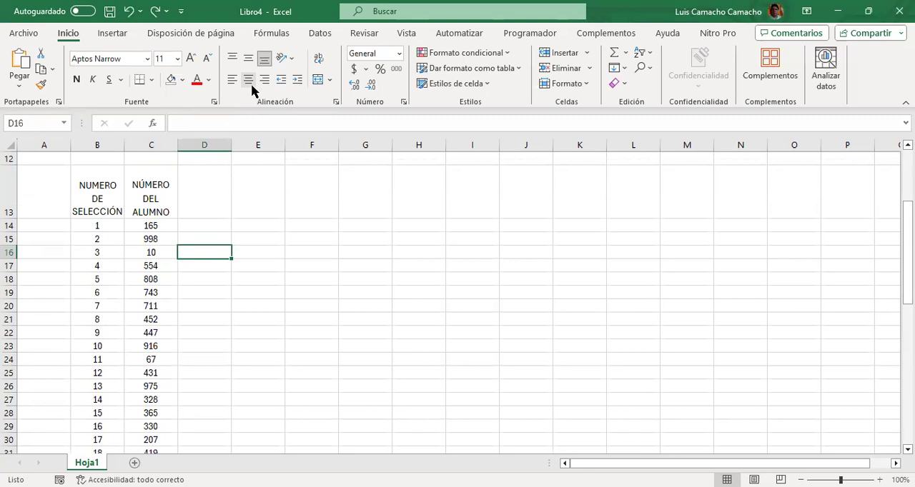
pyautogui.press('Left')
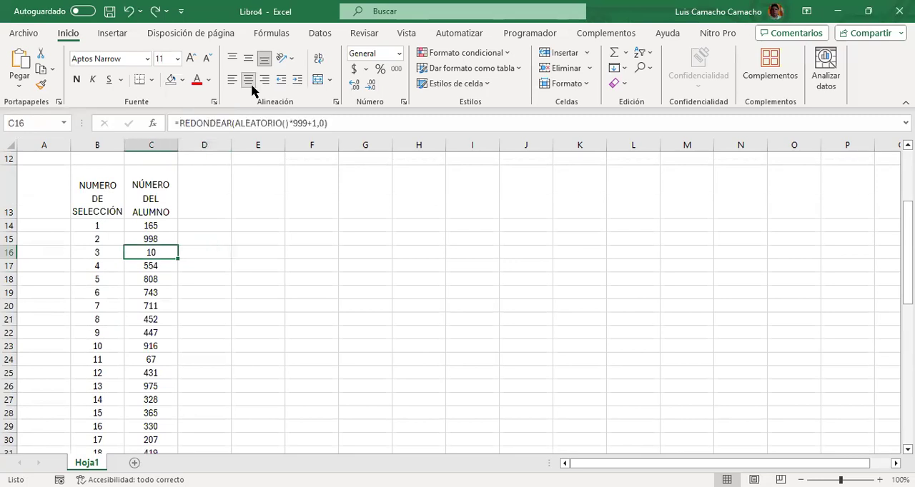
# Insert a plain scatter chart from the selection and student numbers in B14:C53
pyautogui.press('Left')
pyautogui.press('Left')
pyautogui.press('Up')
pyautogui.press('Up')
pyautogui.press('Right')
pyautogui.hotkey('shift', 'Right')
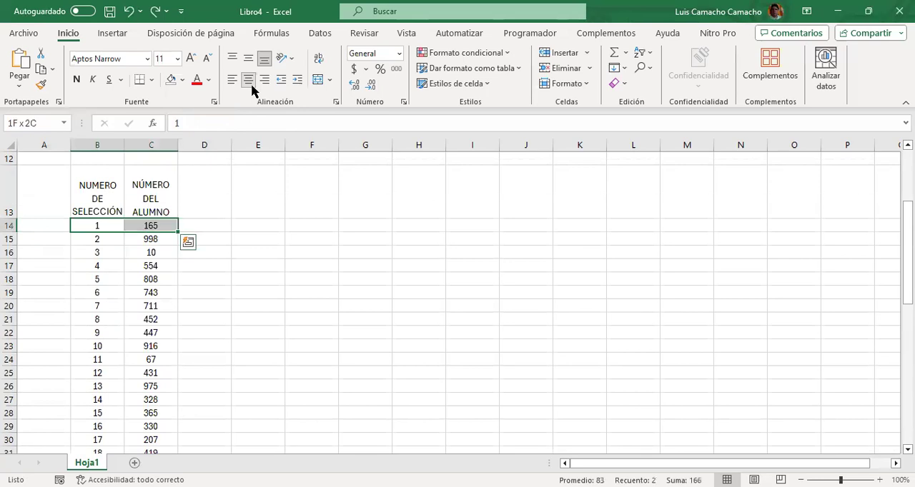
pyautogui.hotkey('ctrl', 'shift', 'Down')
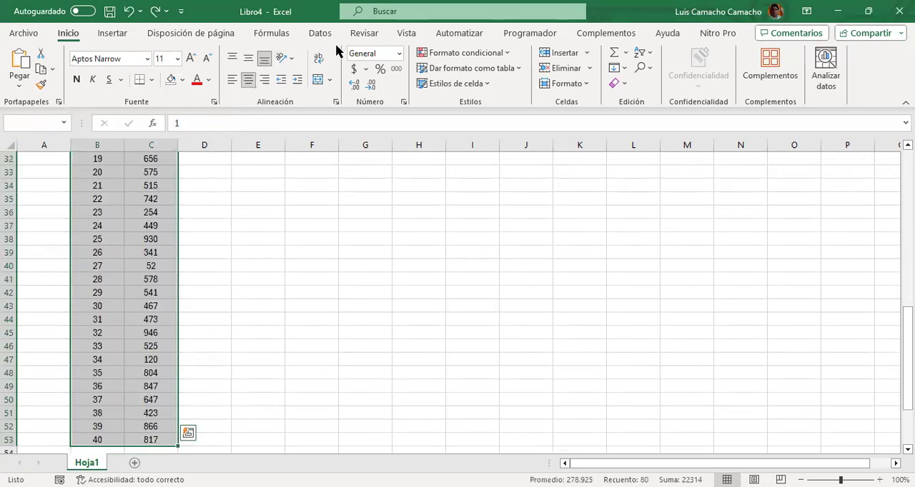
pyautogui.click(115, 33)
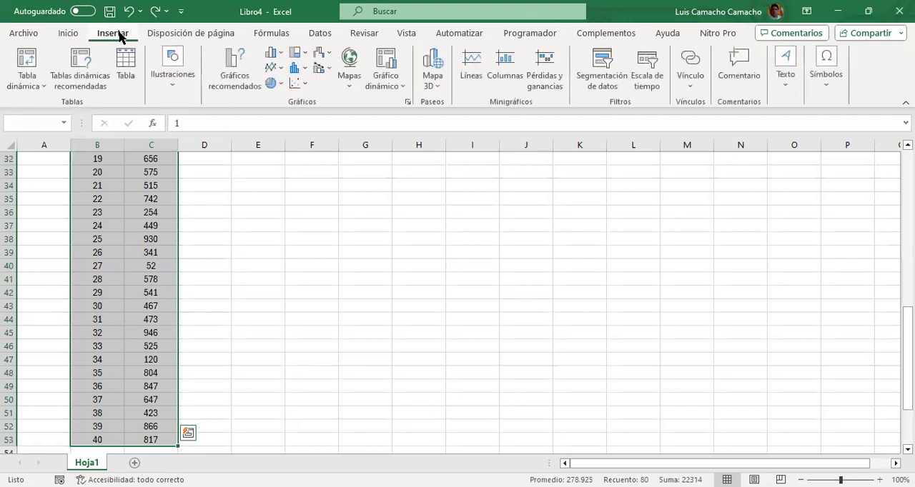
pyautogui.click(297, 86)
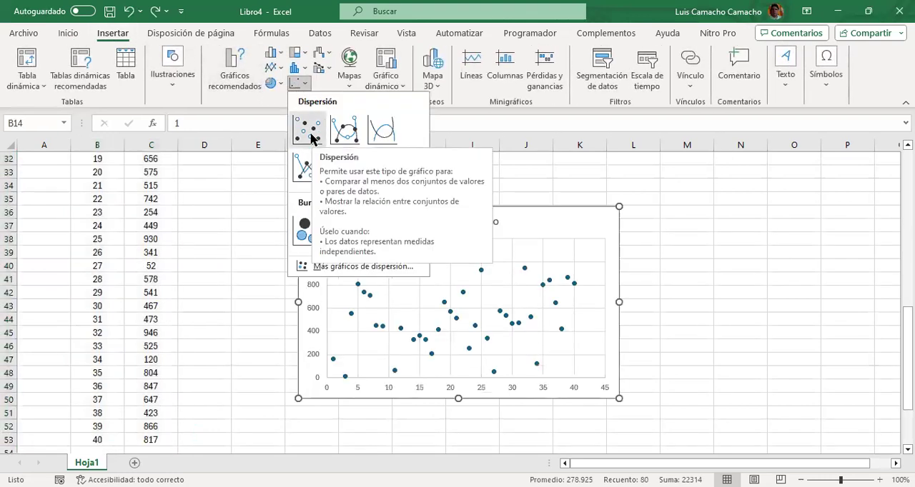
pyautogui.click(309, 132)
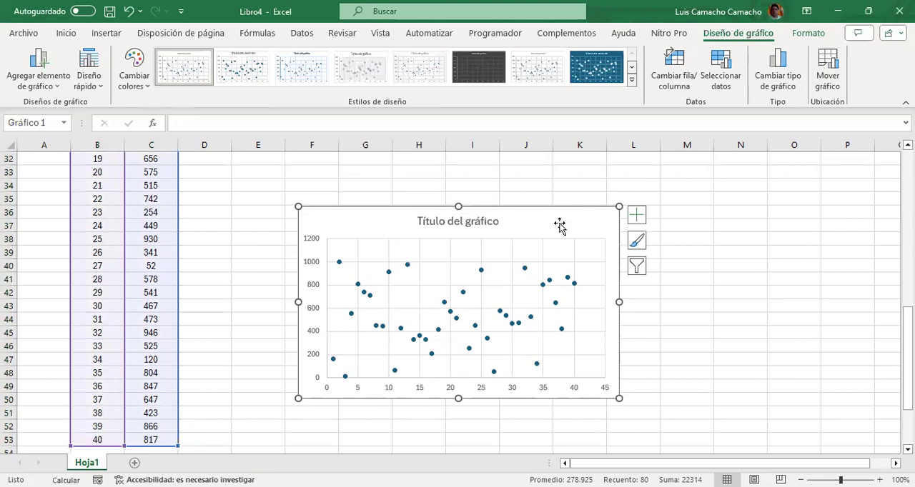
# Move the scatter chart beside the student numbers in column D, with its top edge at row 24
pyautogui.moveTo(557, 225)
pyautogui.mouseDown()
pyautogui.moveTo(427, 183)
pyautogui.moveTo(449, 187)
pyautogui.mouseUp()
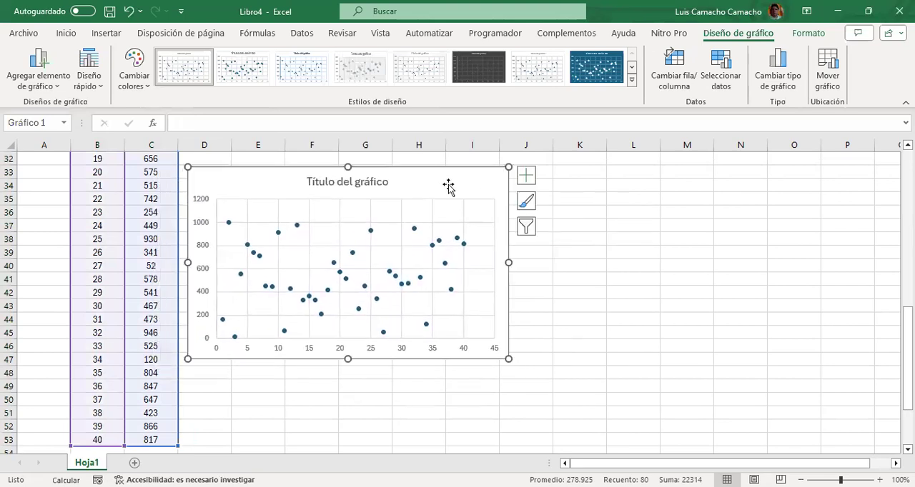
pyautogui.click(632, 228)
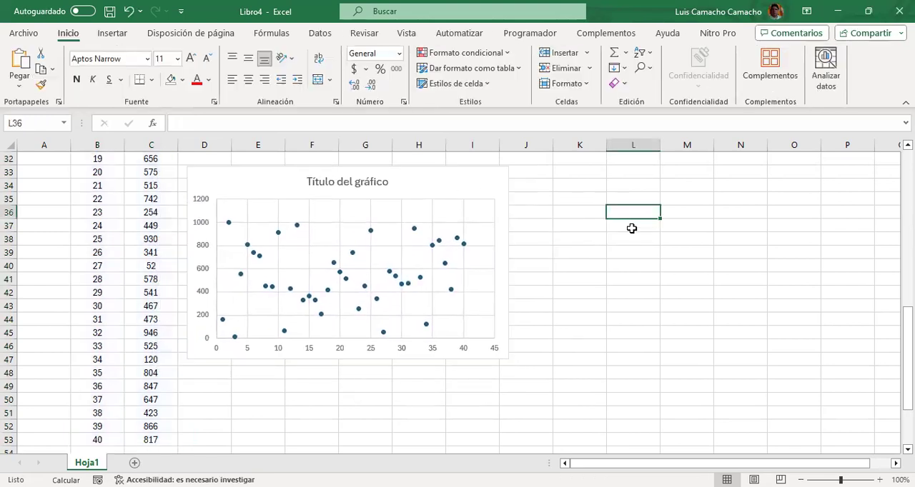
pyautogui.press('Up')
pyautogui.press('Up')
pyautogui.press('Up')
pyautogui.press('Up')
pyautogui.press('Up')
pyautogui.press('Up')
pyautogui.press('Up')
pyautogui.press('Up')
pyautogui.press('Up')
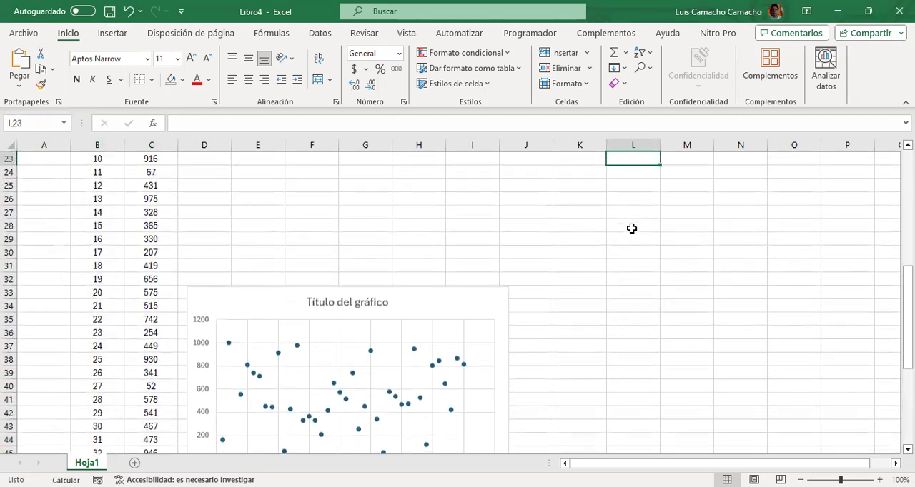
pyautogui.moveTo(437, 294); pyautogui.dragTo(441, 172)
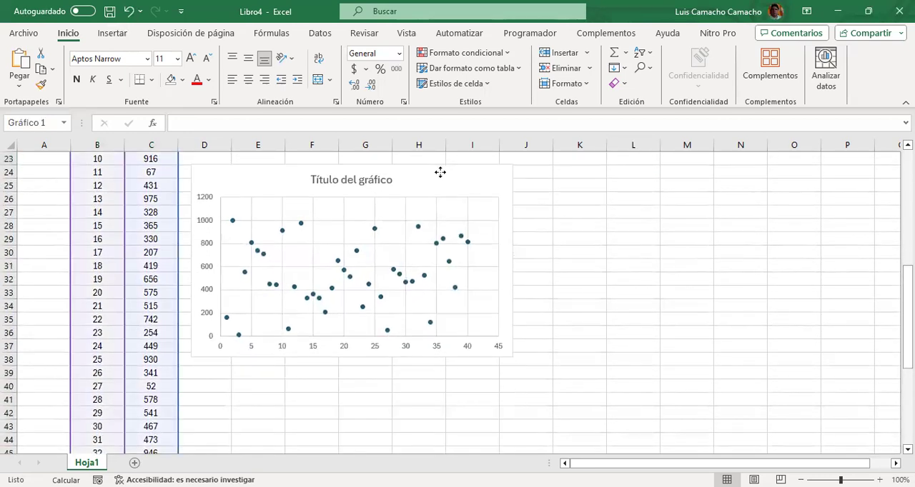
# Copy the headers and first data row in B13:C14 to L13:M14
pyautogui.click(32, 235)
pyautogui.press('Right')
pyautogui.press('Right')
pyautogui.press('Up')
pyautogui.press('Up')
pyautogui.press('Up')
pyautogui.press('Up')
pyautogui.press('Up')
pyautogui.press('Up')
pyautogui.press('Up')
pyautogui.press('Up')
pyautogui.press('Up')
pyautogui.press('Up')
pyautogui.press('Up')
pyautogui.press('Up')
pyautogui.press('Up')
pyautogui.press('Up')
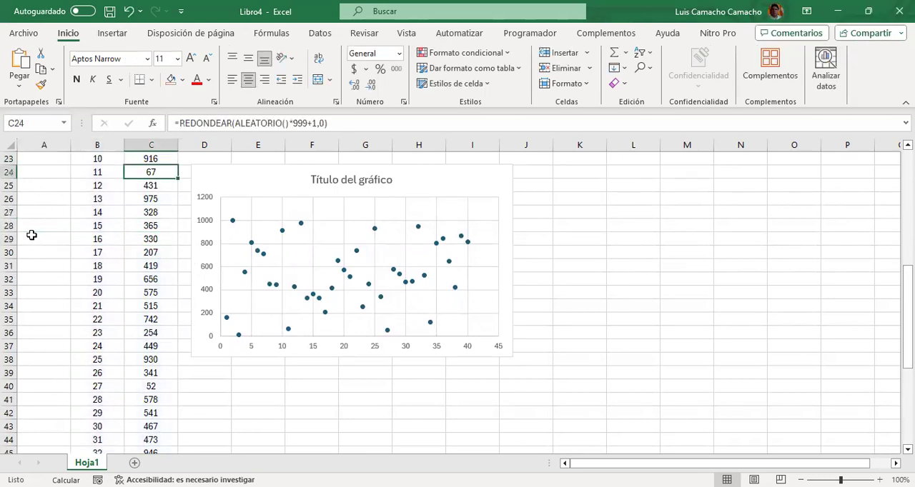
pyautogui.press('Up')
pyautogui.press('Up')
pyautogui.press('Down')
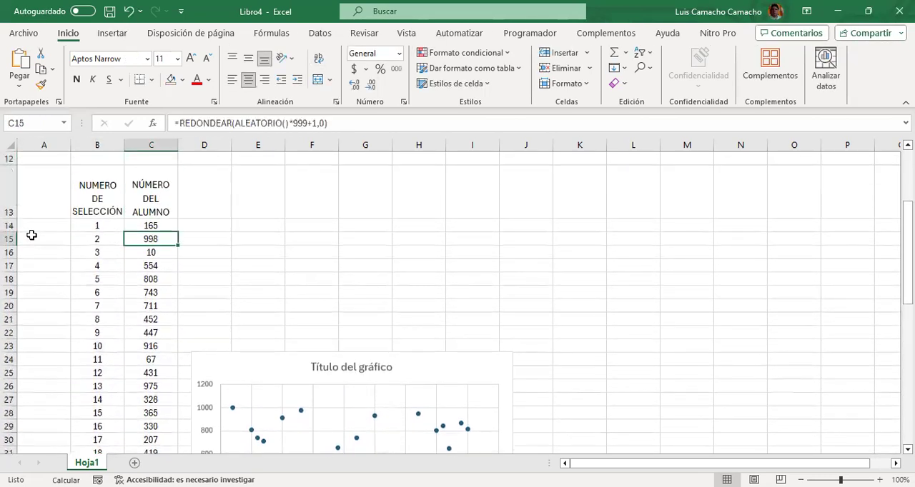
pyautogui.press('Down')
pyautogui.press('Down')
pyautogui.press('Up')
pyautogui.press('Up')
pyautogui.press('Up')
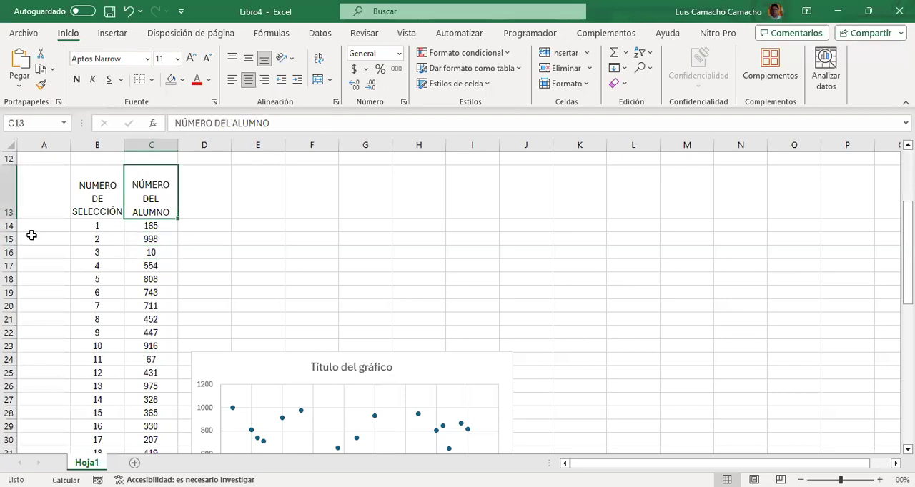
pyautogui.press('Left')
pyautogui.hotkey('shift', 'Right')
pyautogui.hotkey('shift', 'Down')
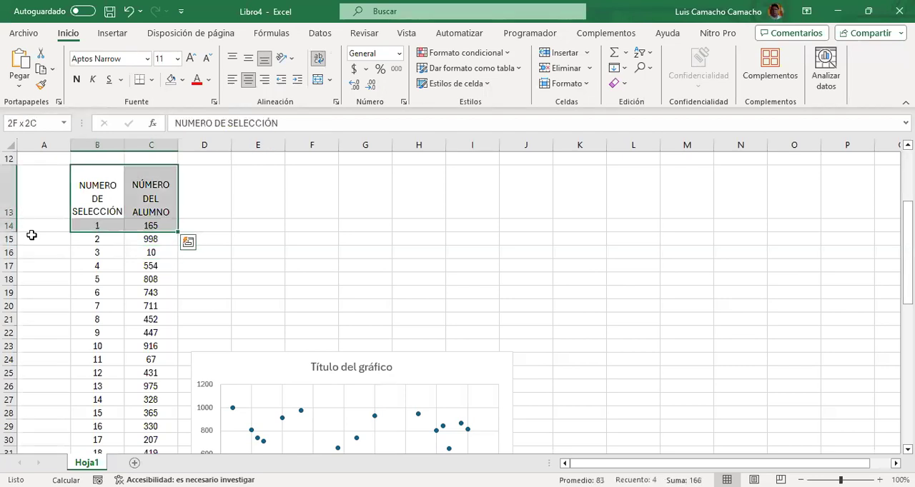
pyautogui.hotkey('ctrl', 'c')
pyautogui.press('Right')
pyautogui.press('Right')
pyautogui.press('Right')
pyautogui.press('Right')
pyautogui.press('Right')
pyautogui.press('Right')
pyautogui.press('Right')
pyautogui.press('Right')
pyautogui.press('Right')
pyautogui.press('Right')
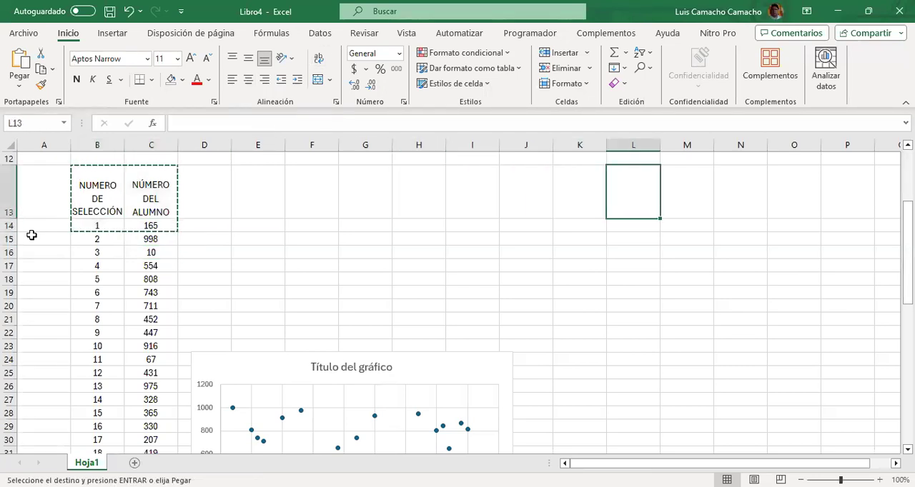
pyautogui.hotkey('ctrl', 'v')
# Copy the selection numbers 1 to 40 from column B into column L, starting at L14
pyautogui.press('Down')
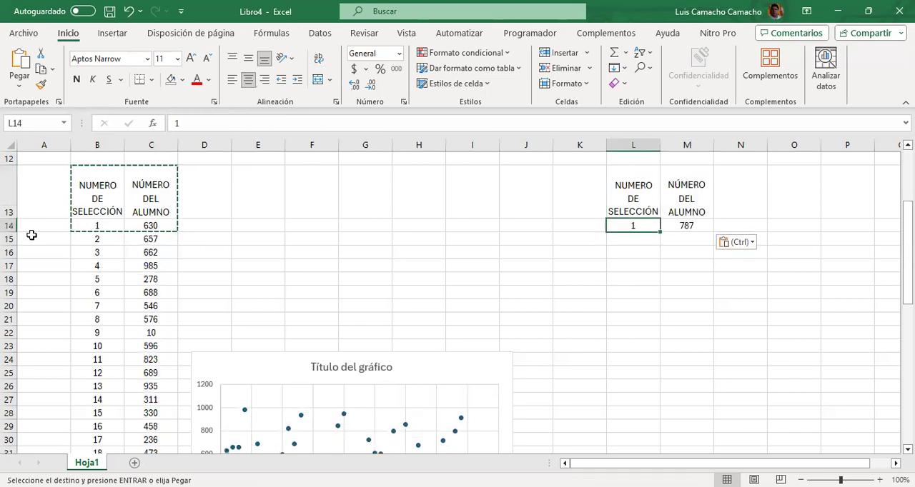
pyautogui.press('Left')
pyautogui.press('Left')
pyautogui.press('Left')
pyautogui.press('Left')
pyautogui.press('Left')
pyautogui.press('Left')
pyautogui.press('Left')
pyautogui.press('Left')
pyautogui.press('Left')
pyautogui.press('Left')
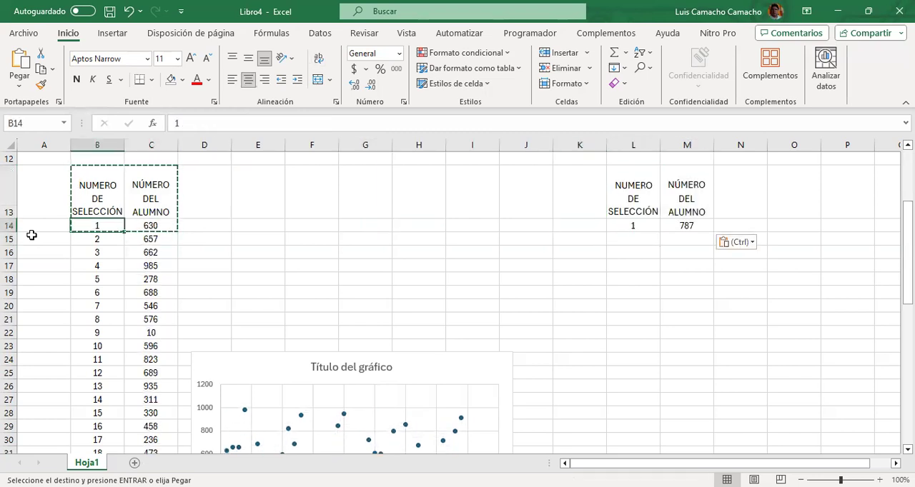
pyautogui.hotkey('ctrl', 'shift', 'Down')
pyautogui.hotkey('ctrl', 'c')
pyautogui.hotkey('ctrl', 'Up')
pyautogui.press('Down')
pyautogui.press('Right')
pyautogui.press('Right')
pyautogui.press('Right')
pyautogui.press('Right')
pyautogui.press('Right')
pyautogui.press('Right')
pyautogui.press('Right')
pyautogui.press('Right')
pyautogui.press('Right')
# Replace the formula in M14 with =ALEATORIO.ENTRE(1,100)
pyautogui.press('Right')
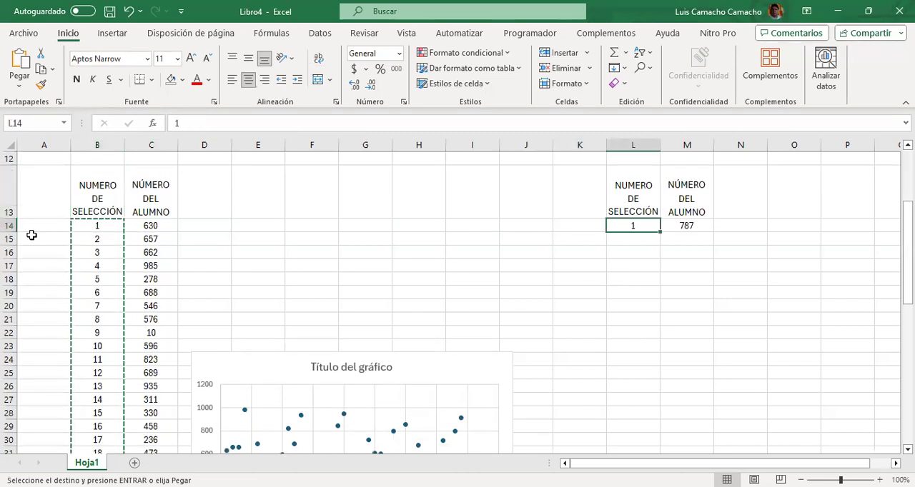
pyautogui.hotkey('ctrl', 'v')
pyautogui.press('Right')
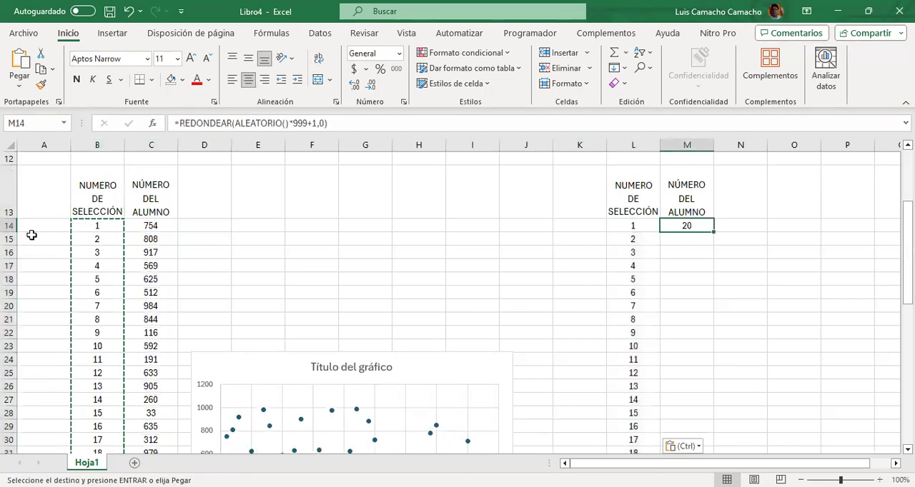
pyautogui.press('Down')
pyautogui.press('Down')
pyautogui.press('Down')
pyautogui.press('Down')
pyautogui.press('Down')
pyautogui.press('Down')
pyautogui.press('Down')
pyautogui.press('Down')
pyautogui.press('Down')
pyautogui.press('Down')
pyautogui.press('Down')
pyautogui.press('Down')
pyautogui.press('Down')
pyautogui.press('Down')
pyautogui.press('Down')
pyautogui.press('Down')
pyautogui.press('Down')
pyautogui.press('Up')
pyautogui.press('Up')
pyautogui.press('Up')
pyautogui.press('Up')
pyautogui.press('Up')
pyautogui.press('Up')
pyautogui.press('Up')
pyautogui.press('Up')
pyautogui.press('Up')
pyautogui.press('Up')
pyautogui.press('Up')
pyautogui.press('Up')
pyautogui.press('Up')
pyautogui.press('Up')
pyautogui.press('Up')
pyautogui.press('Up')
pyautogui.press('Up')
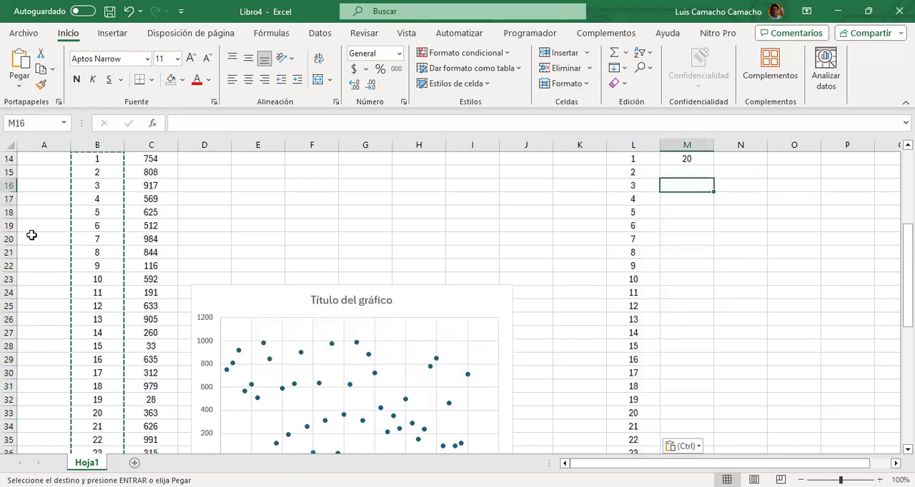
pyautogui.click(350, 130)
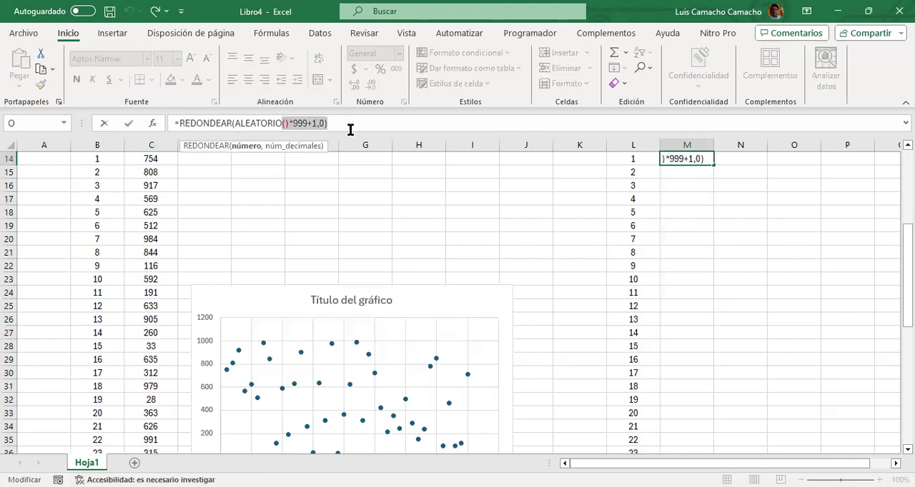
pyautogui.hotkey('ctrl', 'shift', 'Left')
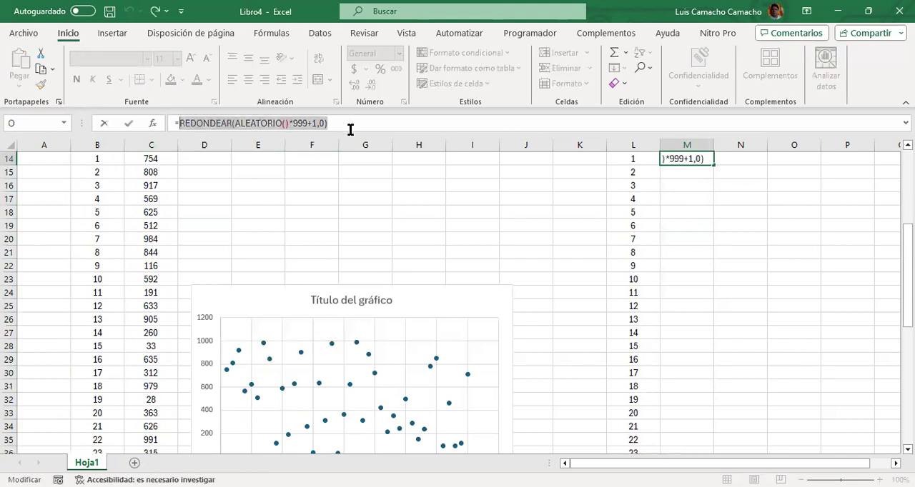
pyautogui.write('ALE')
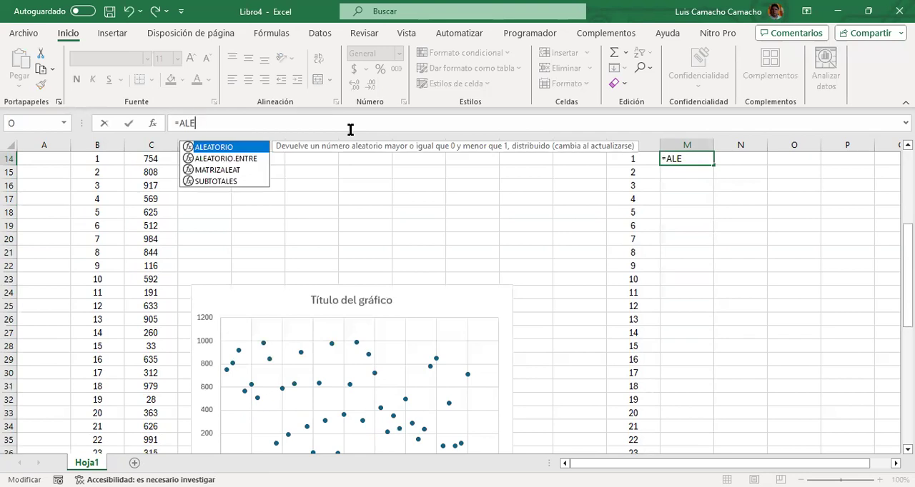
pyautogui.press('Down')
pyautogui.press('Tab')
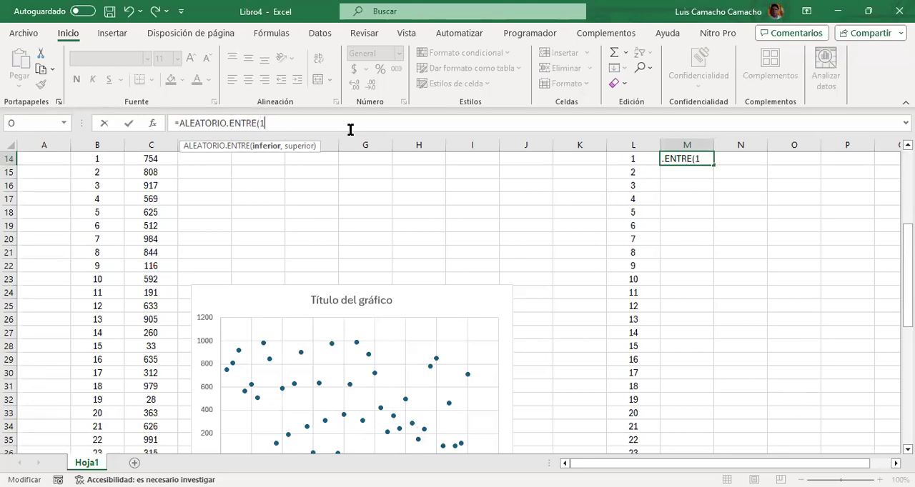
pyautogui.write('1,100)')
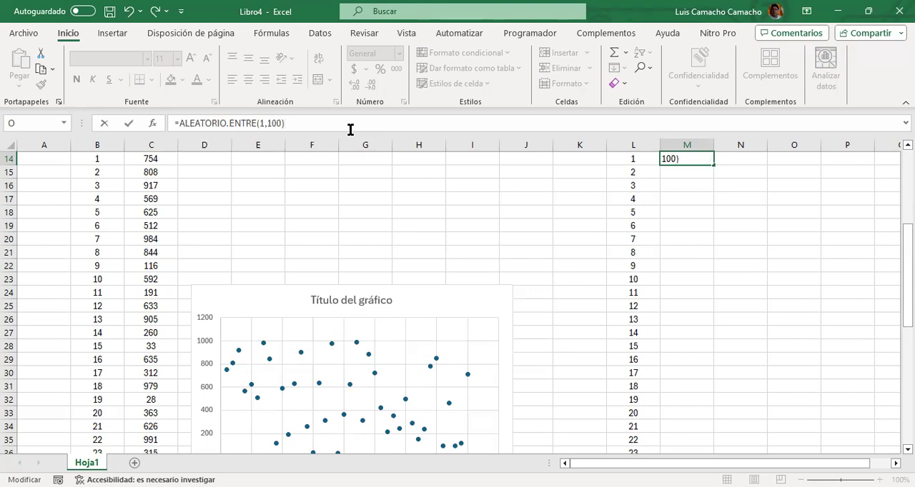
pyautogui.press('Return')
# Fill the formula from M14 down column M alongside the selection numbers up to 40
pyautogui.press('Up')
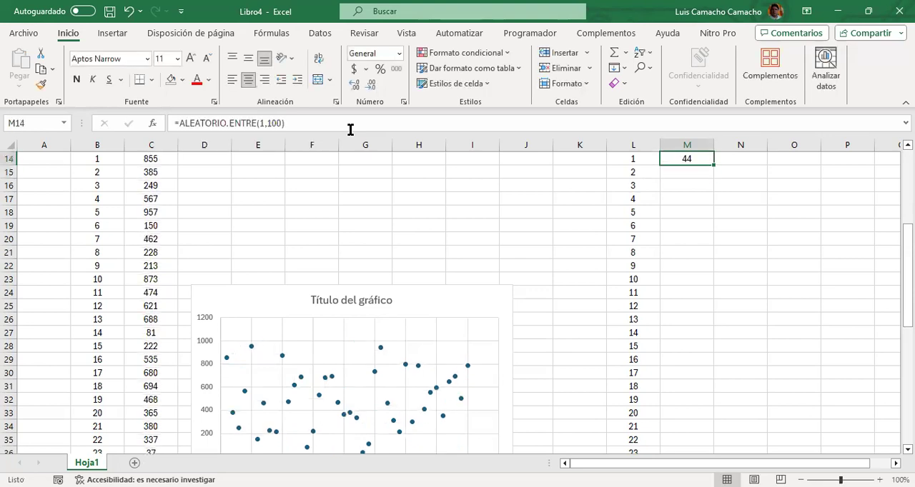
pyautogui.hotkey('shift', 'Down')
pyautogui.hotkey('shift', 'Down')
pyautogui.hotkey('shift', 'Down')
pyautogui.hotkey('shift', 'Down')
pyautogui.hotkey('shift', 'Down')
pyautogui.hotkey('shift', 'Down')
pyautogui.hotkey('shift', 'Down')
pyautogui.hotkey('shift', 'Down')
pyautogui.hotkey('shift', 'Down')
pyautogui.hotkey('shift', 'Down')
pyautogui.hotkey('shift', 'Down')
pyautogui.hotkey('shift', 'Down')
pyautogui.hotkey('shift', 'Down')
pyautogui.hotkey('shift', 'Down')
pyautogui.hotkey('shift', 'Down')
pyautogui.hotkey('shift', 'Down')
pyautogui.hotkey('shift', 'Down')
pyautogui.hotkey('shift', 'Down')
pyautogui.hotkey('shift', 'Down')
pyautogui.hotkey('shift', 'Down')
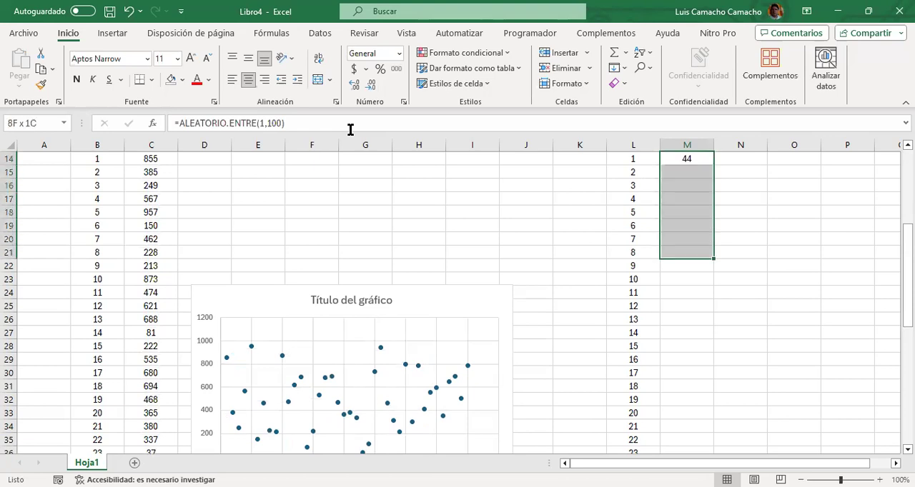
pyautogui.hotkey('shift', 'Down')
pyautogui.hotkey('shift', 'Down')
pyautogui.hotkey('shift', 'Down')
pyautogui.hotkey('shift', 'Down')
pyautogui.hotkey('shift', 'Down')
pyautogui.hotkey('shift', 'Down')
pyautogui.hotkey('shift', 'Down')
pyautogui.hotkey('shift', 'Down')
pyautogui.hotkey('shift', 'Down')
pyautogui.hotkey('shift', 'Down')
pyautogui.hotkey('shift', 'Down')
pyautogui.hotkey('shift', 'Down')
pyautogui.hotkey('shift', 'Down')
pyautogui.hotkey('shift', 'Down')
pyautogui.hotkey('shift', 'Down')
pyautogui.hotkey('shift', 'Down')
pyautogui.hotkey('shift', 'Down')
pyautogui.hotkey('shift', 'Down')
pyautogui.hotkey('shift', 'Down')
pyautogui.hotkey('shift', 'Down')
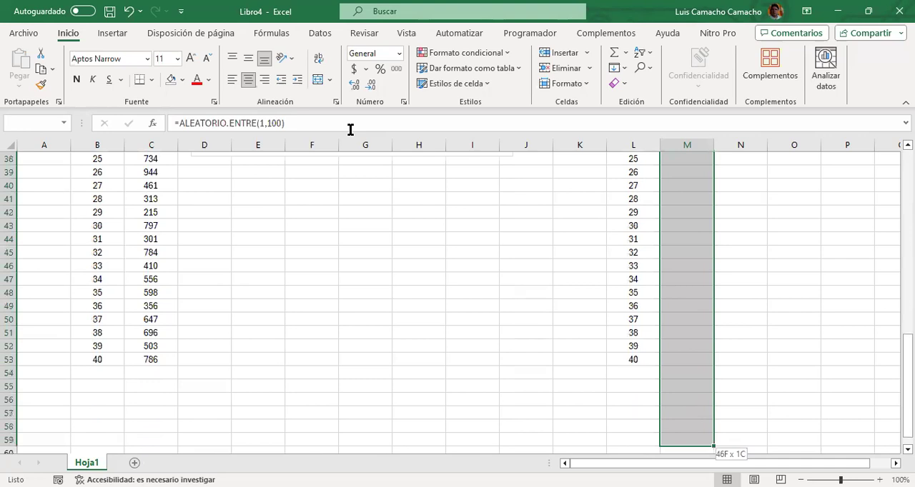
pyautogui.hotkey('shift', 'Up')
pyautogui.hotkey('shift', 'Up')
pyautogui.hotkey('shift', 'Up')
pyautogui.hotkey('shift', 'Up')
pyautogui.hotkey('shift', 'Up')
pyautogui.hotkey('shift', 'Up')
pyautogui.hotkey('ctrl', 'j')
# Examine the random numbers filled down column M against their selection numbers in column L
pyautogui.press('Up')
pyautogui.press('Up')
pyautogui.press('Up')
pyautogui.press('Down')
pyautogui.press('Down')
pyautogui.press('Down')
pyautogui.press('Down')
pyautogui.press('Down')
pyautogui.press('Down')
pyautogui.press('Down')
pyautogui.press('Down')
pyautogui.press('Down')
pyautogui.press('Down')
pyautogui.press('Down')
pyautogui.press('Down')
pyautogui.press('Down')
pyautogui.press('Down')
pyautogui.press('Down')
pyautogui.press('Down')
pyautogui.press('Down')
pyautogui.press('Down')
pyautogui.press('Down')
pyautogui.press('Down')
pyautogui.press('Down')
pyautogui.press('Down')
pyautogui.press('Down')
pyautogui.press('Down')
pyautogui.press('Down')
pyautogui.press('Down')
pyautogui.press('Down')
pyautogui.press('Down')
pyautogui.press('Down')
pyautogui.press('Down')
pyautogui.press('Down')
pyautogui.press('Down')
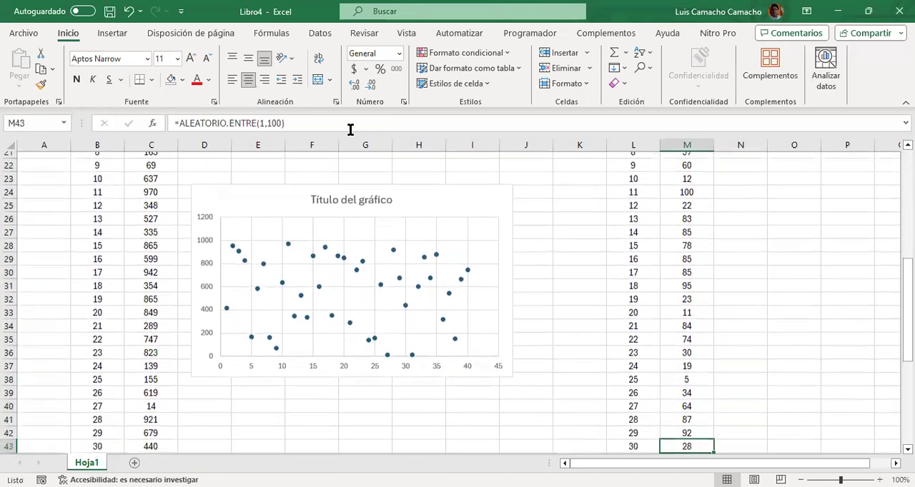
pyautogui.press('Down')
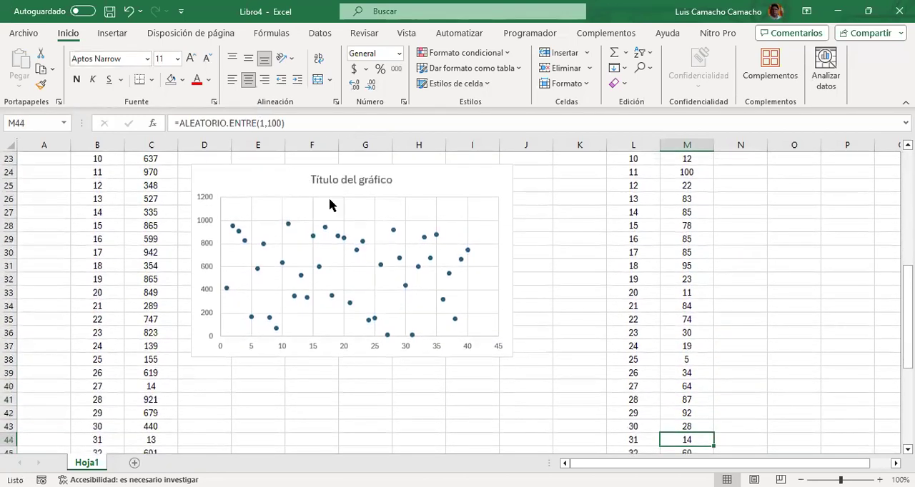
# Replace the scatter chart's placeholder title with ALEATORIO
pyautogui.click(314, 179)
pyautogui.doubleClick(327, 178)
pyautogui.doubleClick(335, 178)
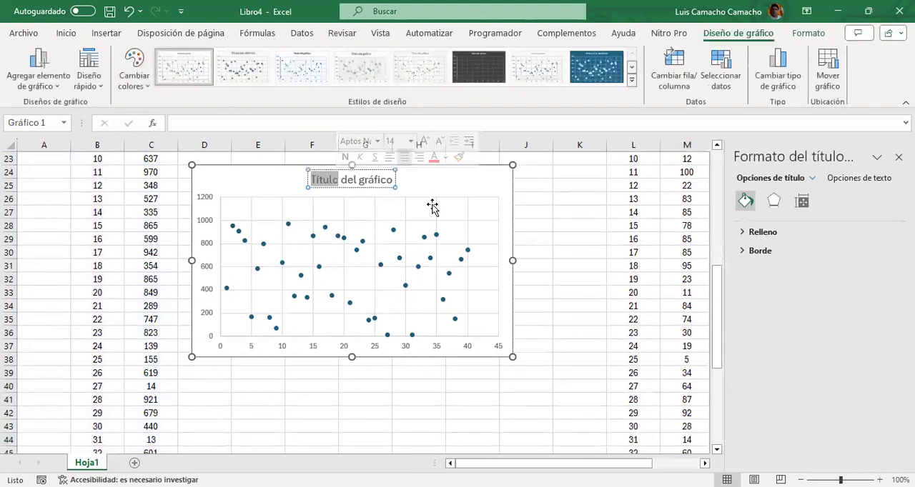
pyautogui.hotkey('shift', 'Right')
pyautogui.hotkey('shift', 'Right')
pyautogui.hotkey('shift', 'Right')
pyautogui.hotkey('shift', 'Right')
pyautogui.hotkey('shift', 'Right')
pyautogui.hotkey('shift', 'Right')
pyautogui.hotkey('shift', 'Right')
pyautogui.hotkey('shift', 'Right')
pyautogui.hotkey('shift', 'Right')
pyautogui.hotkey('shift', 'Right')
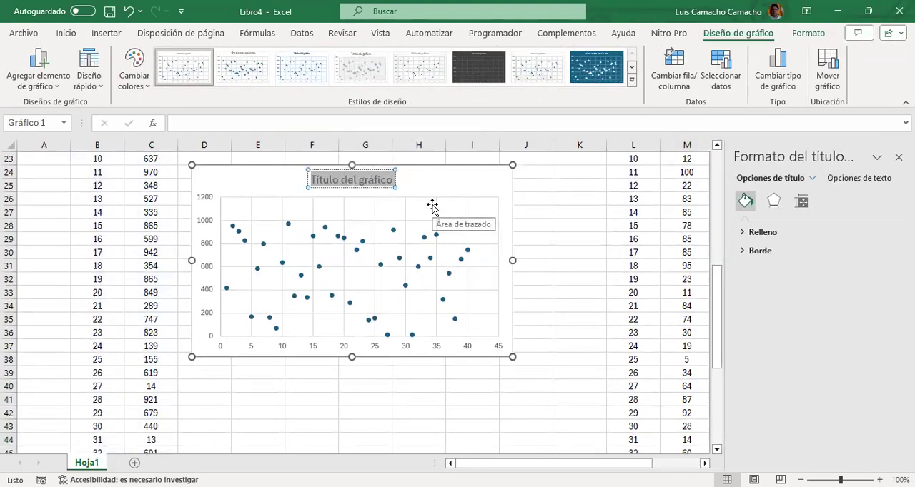
pyautogui.write('ALE')
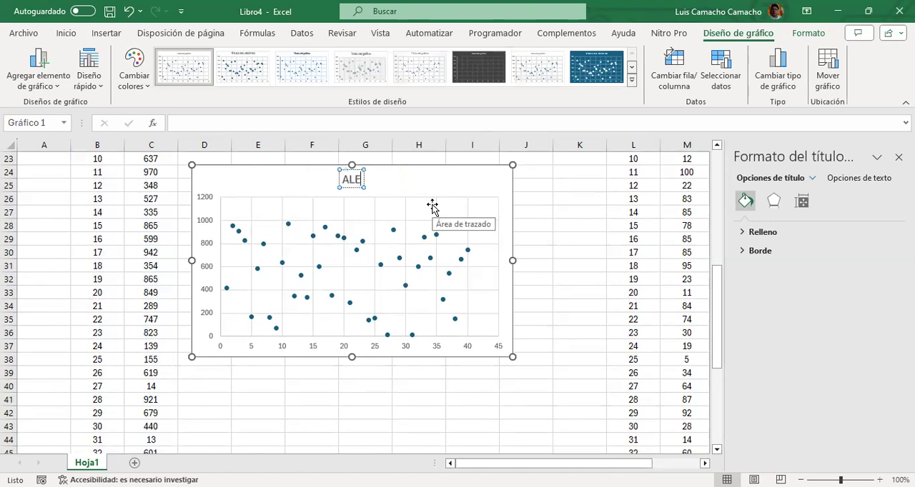
pyautogui.write('ATORIO')
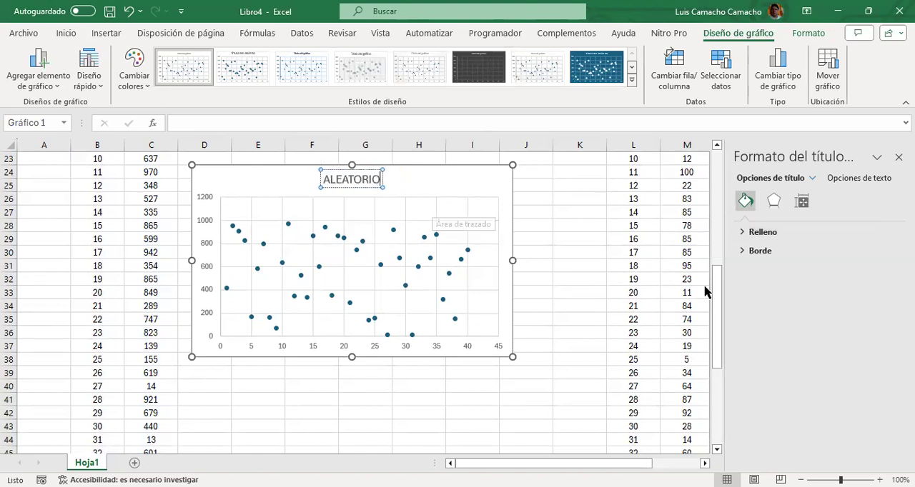
pyautogui.click(571, 265)
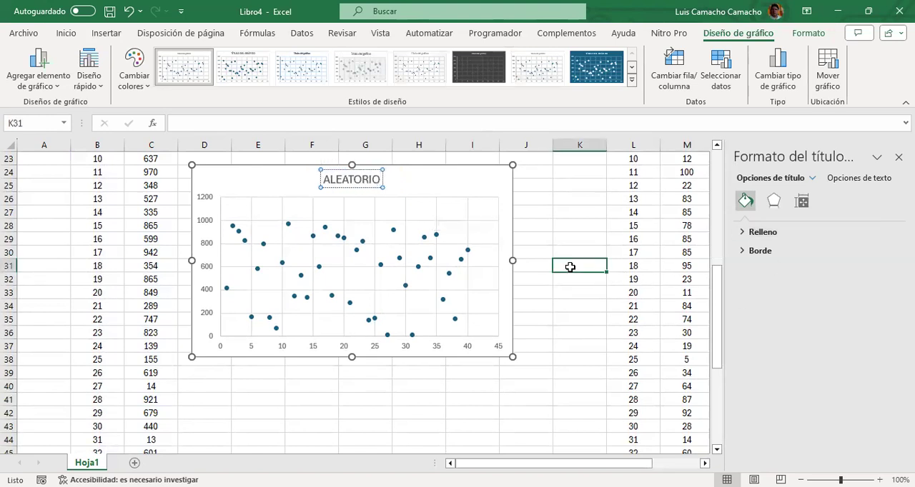
# Duplicate the ALEATORIO scatter chart and align the copy directly beneath the original, starting around row 39
pyautogui.click(476, 183)
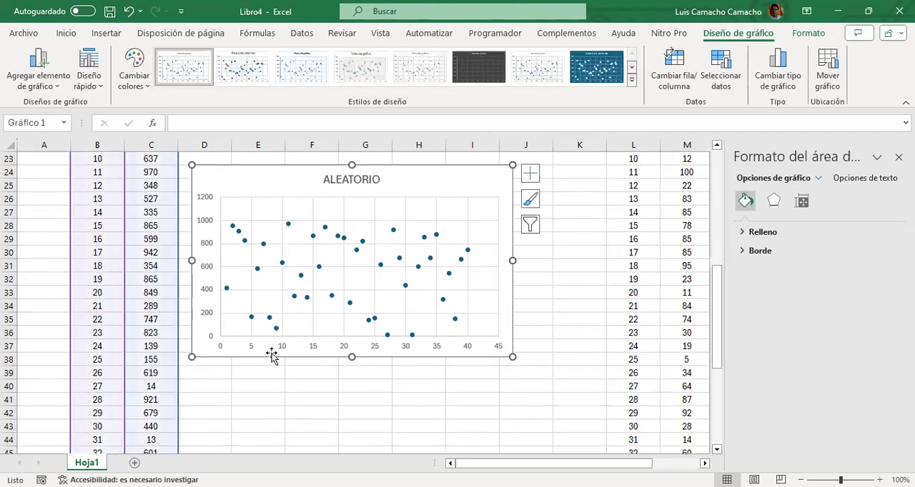
pyautogui.click(226, 377)
pyautogui.hotkey('ctrl', 'v')
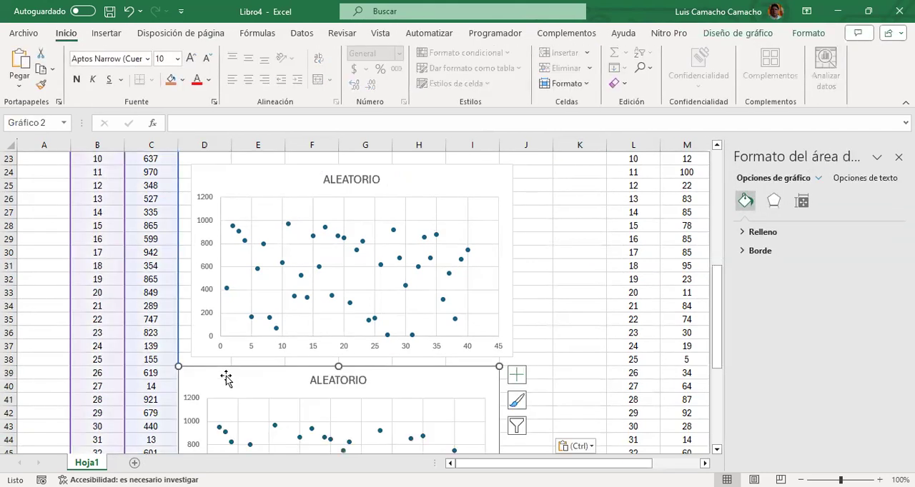
pyautogui.moveTo(226, 376)
pyautogui.mouseDown()
pyautogui.moveTo(243, 386)
pyautogui.moveTo(241, 374)
pyautogui.mouseUp()
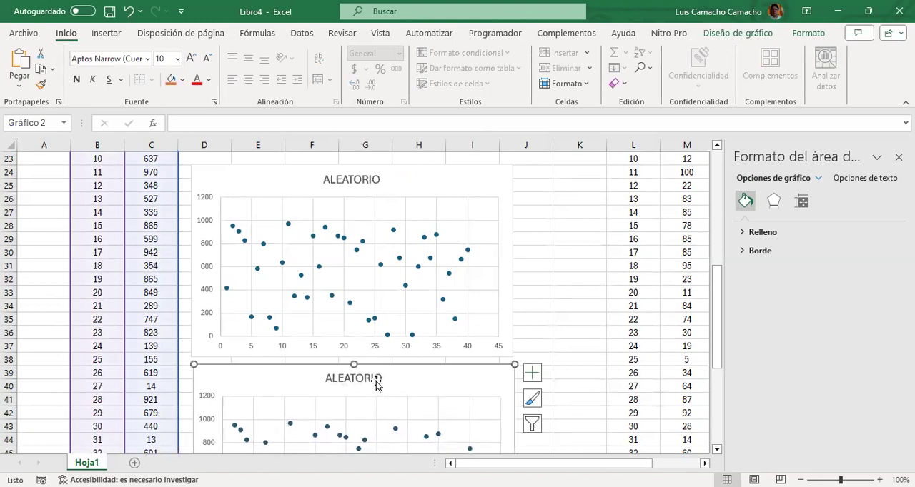
# Extend the title of the copied chart to read ALEATORIO.ENTRE
pyautogui.click(375, 377)
pyautogui.click(379, 377)
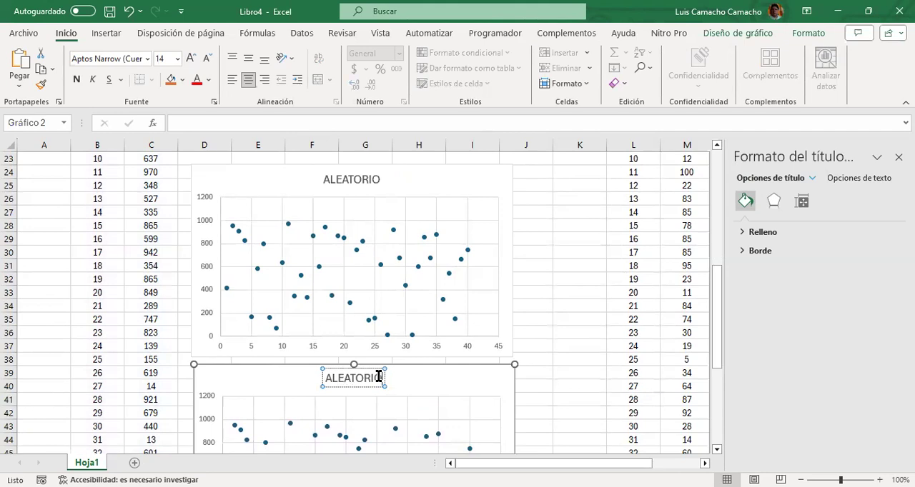
pyautogui.write('ENTRE')
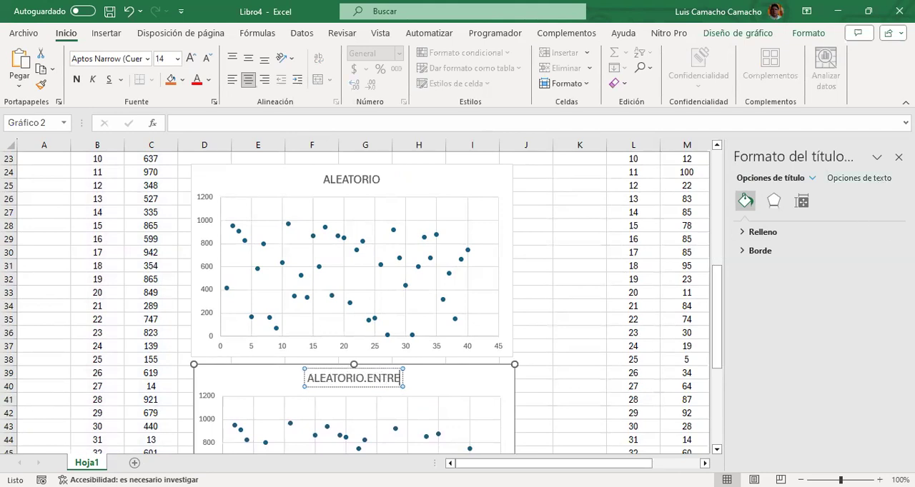
pyautogui.click(565, 381)
# Change the X range of the ALEATORIO.ENTRE chart's series to Hoja1!$L$14:$L$53 in its SERIES formula
pyautogui.press('Down')
pyautogui.press('Down')
pyautogui.press('Down')
pyautogui.press('Down')
pyautogui.press('Down')
pyautogui.press('Down')
pyautogui.press('Down')
pyautogui.press('Down')
pyautogui.press('Down')
pyautogui.press('Down')
pyautogui.press('Down')
pyautogui.press('Down')
pyautogui.press('Down')
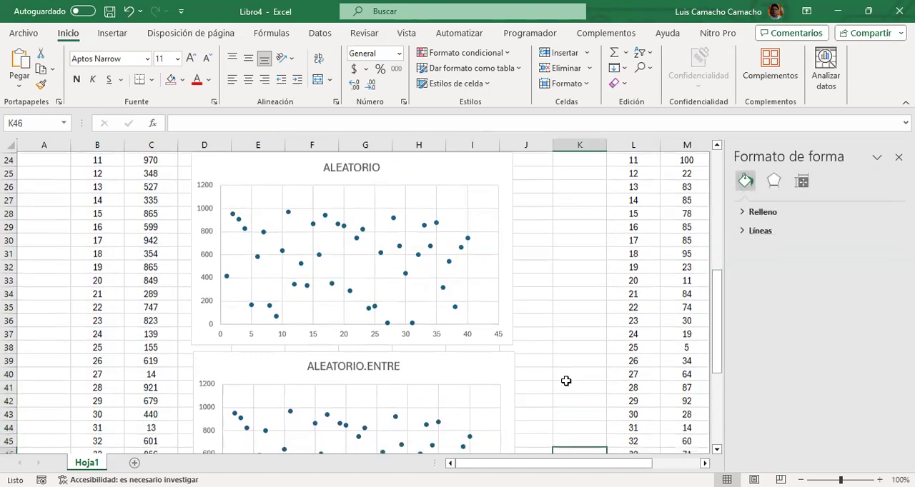
pyautogui.click(463, 188)
pyautogui.click(439, 315)
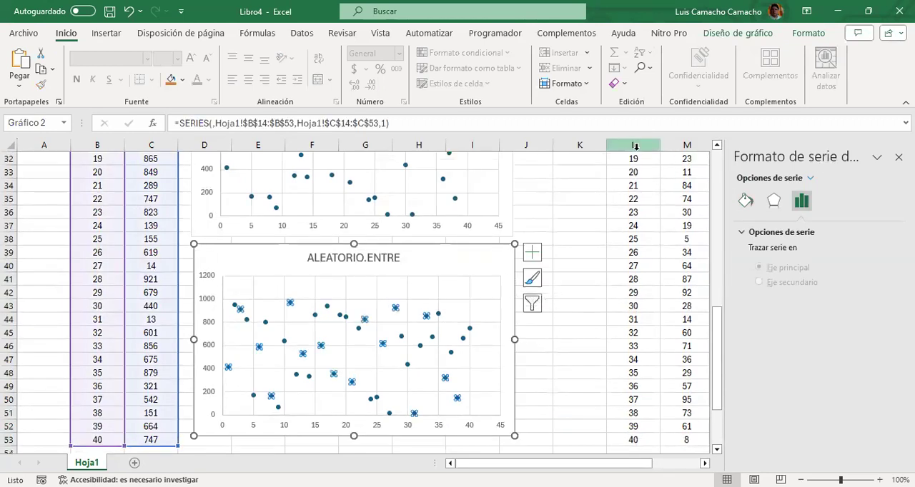
pyautogui.hotkey('ctrl', 'v')
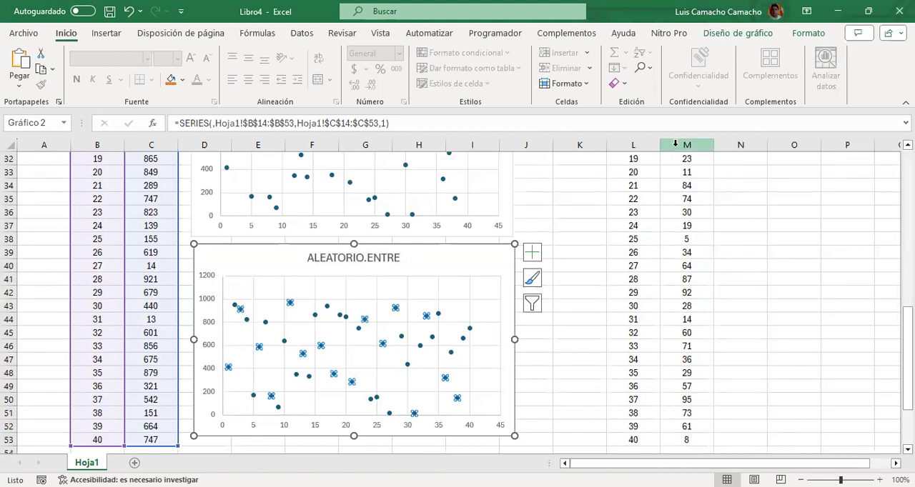
pyautogui.click(259, 124)
pyautogui.press('Left')
pyautogui.press('Left')
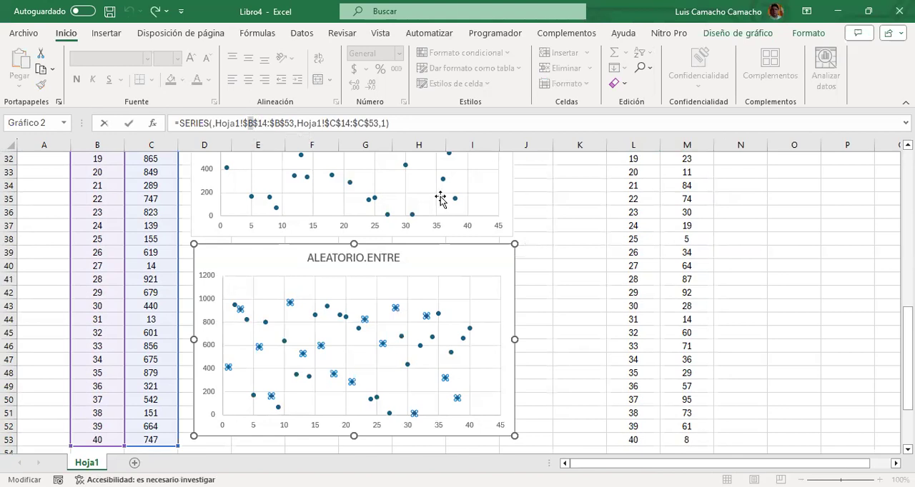
pyautogui.write('L')
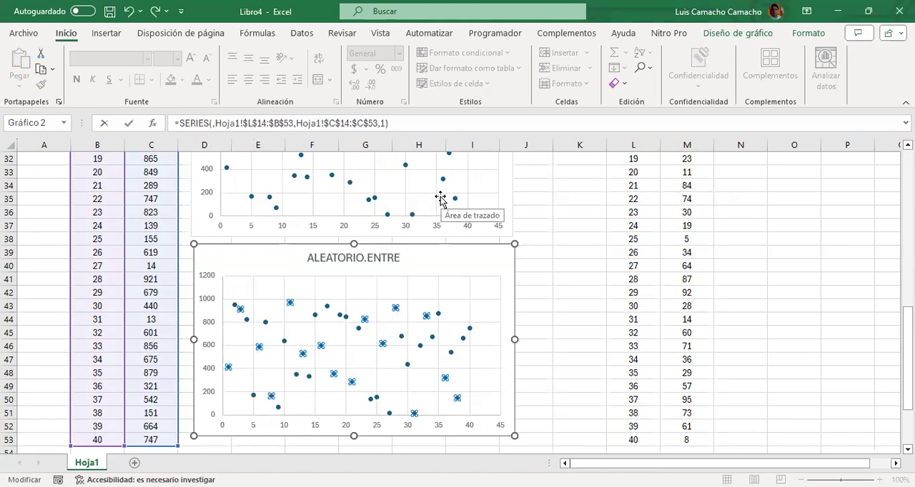
pyautogui.hotkey('shift', 'Right')
pyautogui.write('L')
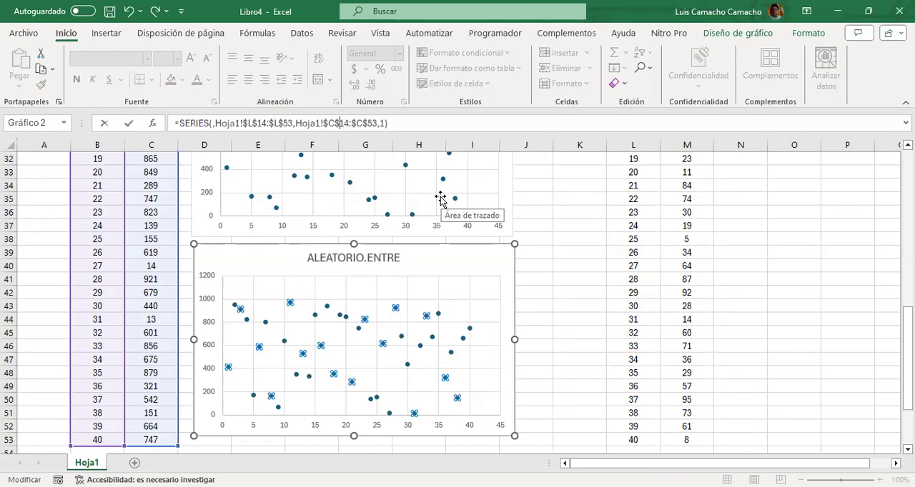
# Change the Y range of the same series to Hoja1!$M$14:$M$53 and apply the edited SERIES formula
pyautogui.hotkey('shift', 'Right')
pyautogui.write('M')
pyautogui.hotkey('shift', 'Right')
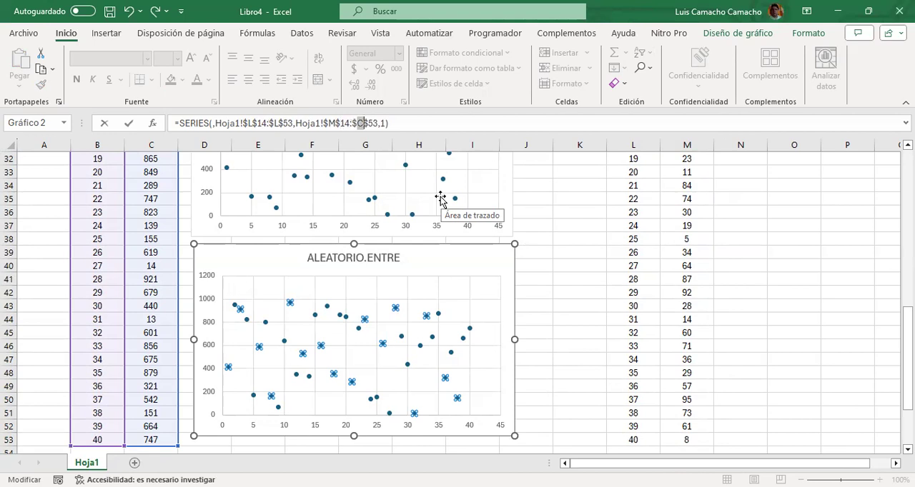
pyautogui.write('M')
pyautogui.press('Return')
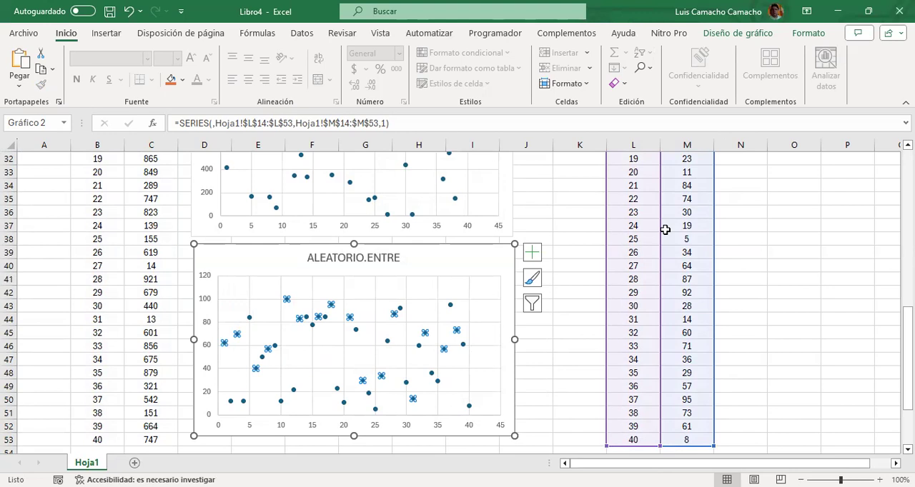
# Enter A in K35 and overwrite it with C to make the random numbers and both charts recalculate
pyautogui.click(535, 194)
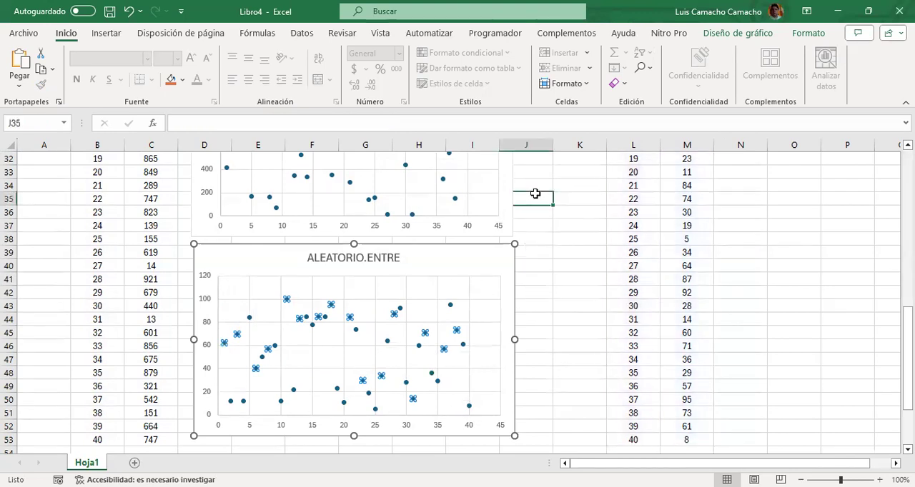
pyautogui.press('Right')
pyautogui.write('A')
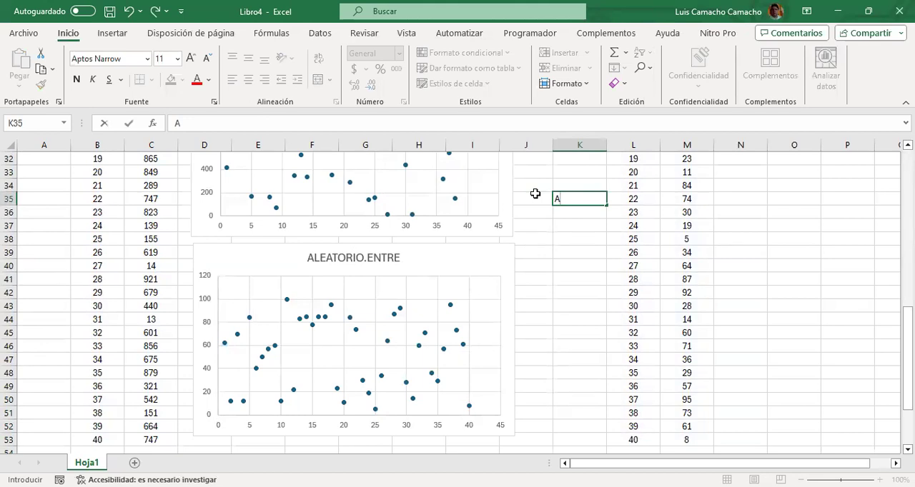
pyautogui.press('Return')
pyautogui.click(602, 199)
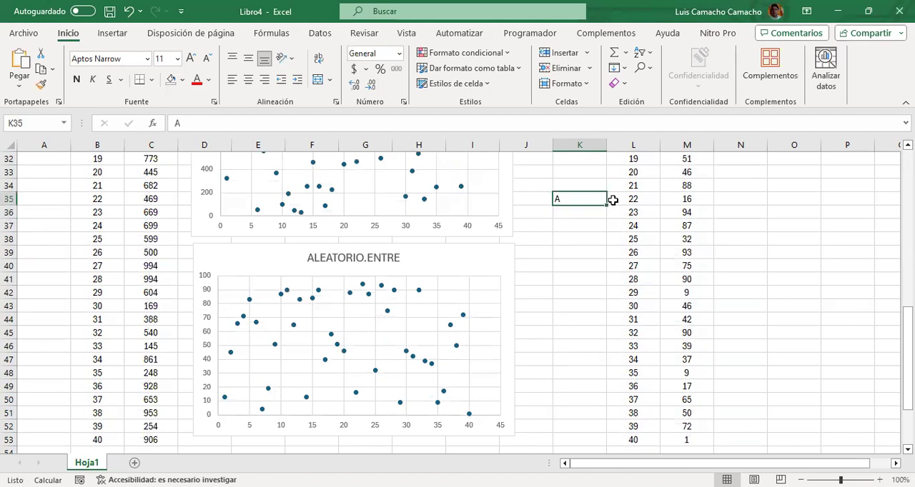
pyautogui.write('C')
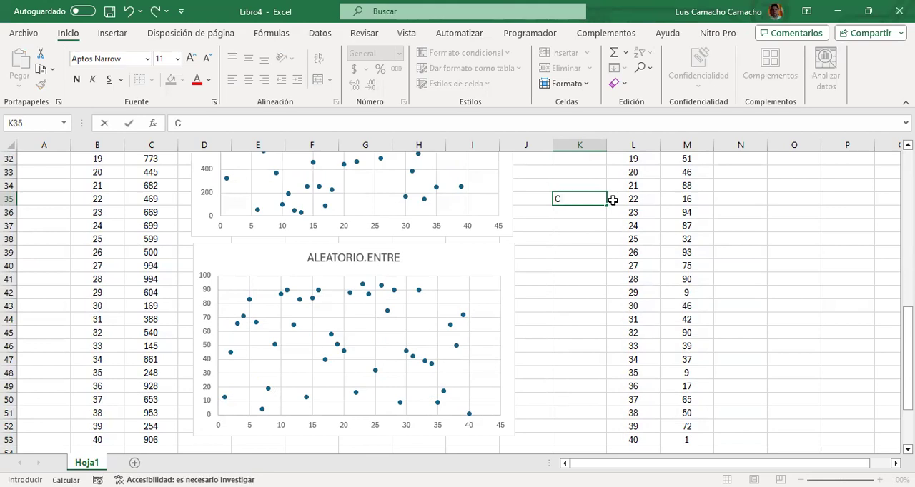
pyautogui.press('Return')
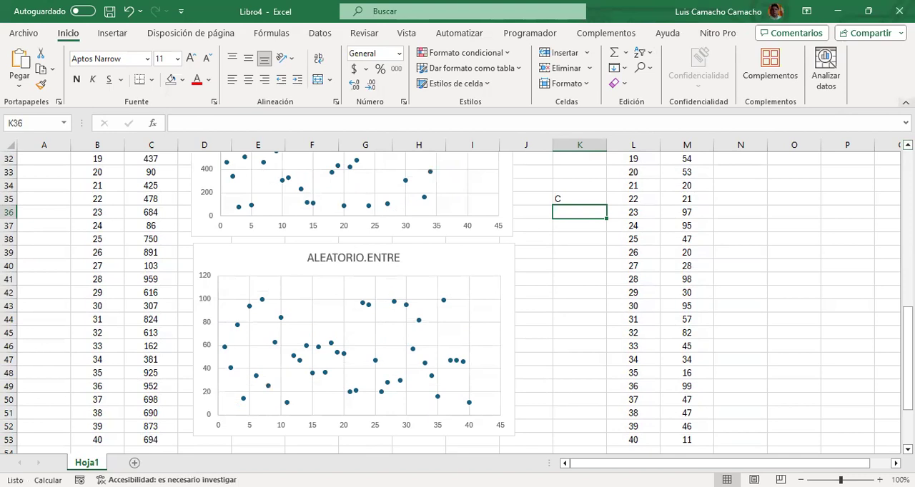
# Collapse the ribbon to give the worksheet and its two charts more room
pyautogui.click(904, 101)
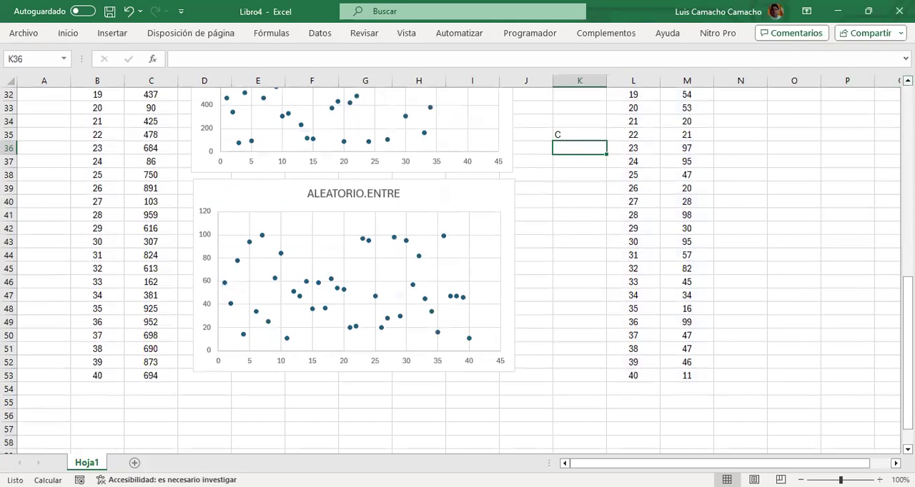
pyautogui.scroll(2, 458, 264)
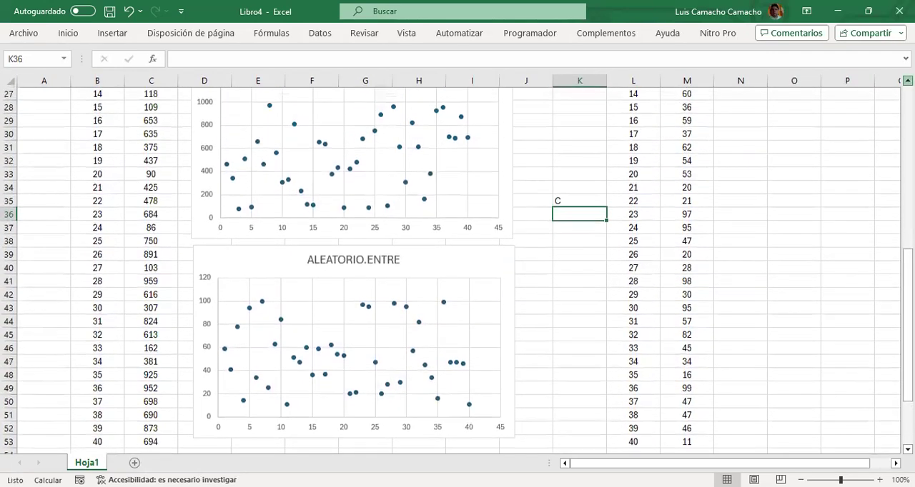
pyautogui.scroll(1, 457, 264)
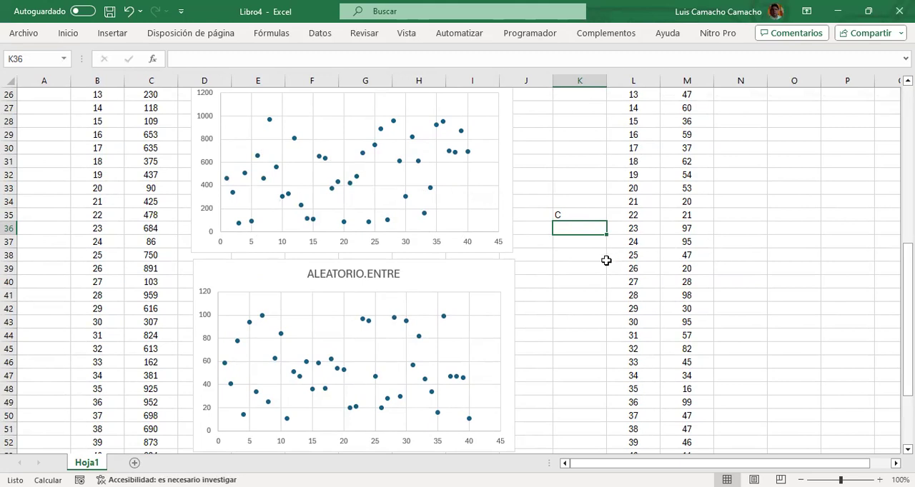
# Enter X in K36 to redraw both random samples, and clear the cell again
pyautogui.write('X')
pyautogui.press('Return')
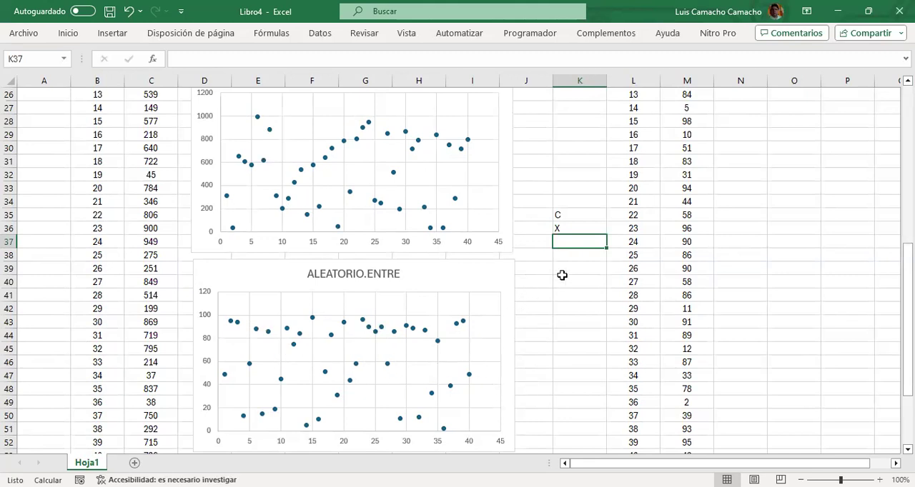
pyautogui.press('Up')
pyautogui.press('Delete')
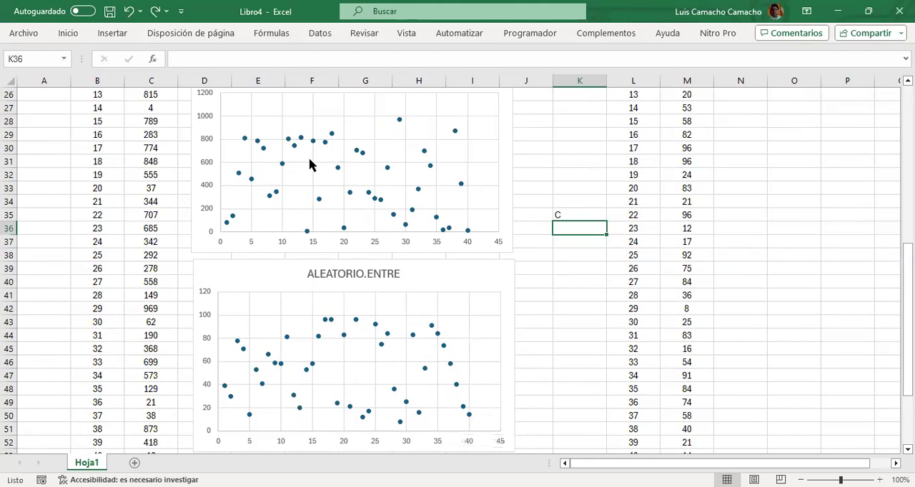
# Enter Z in K36 to trigger another recalculation, and clear the test entries in K35:K36
pyautogui.write('Z')
pyautogui.press('Return')
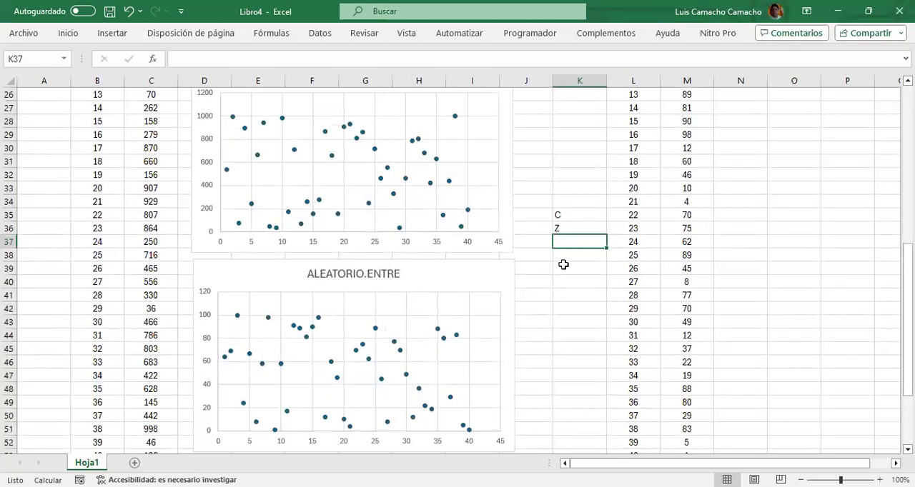
pyautogui.press('Up')
pyautogui.press('Up')
pyautogui.hotkey('shift', 'Down')
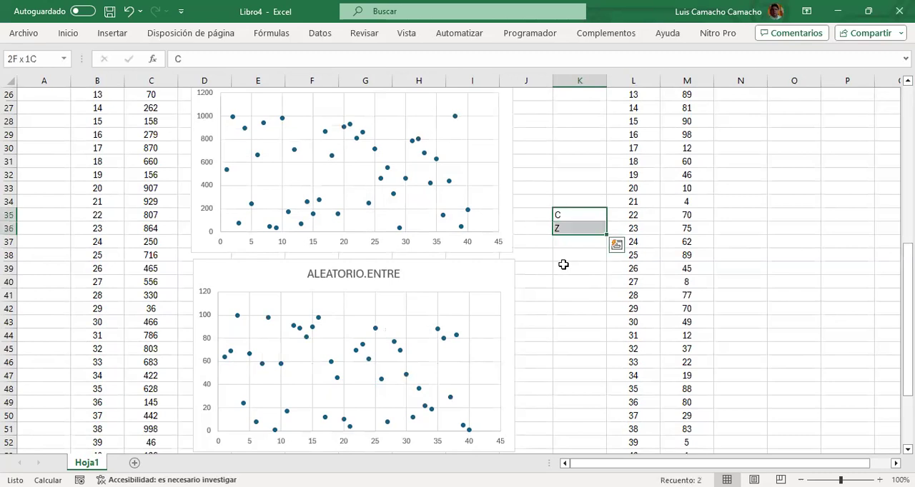
pyautogui.press('Delete')
pyautogui.press('Down')
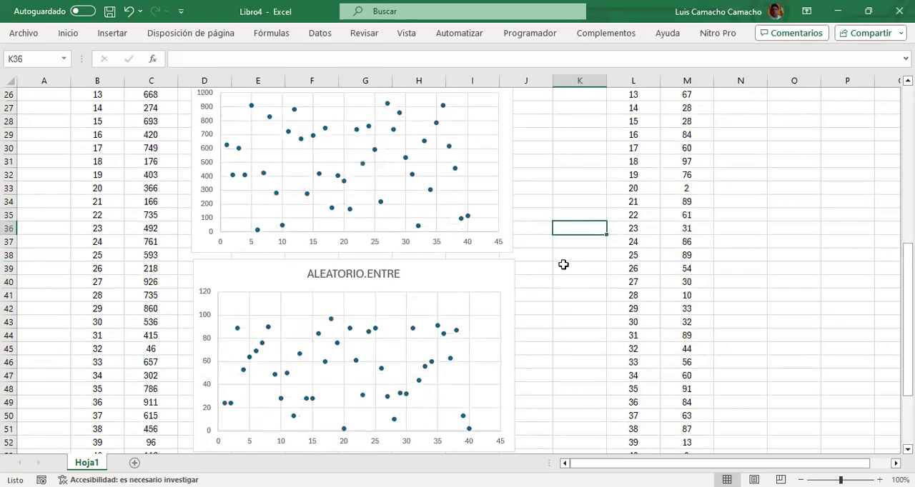